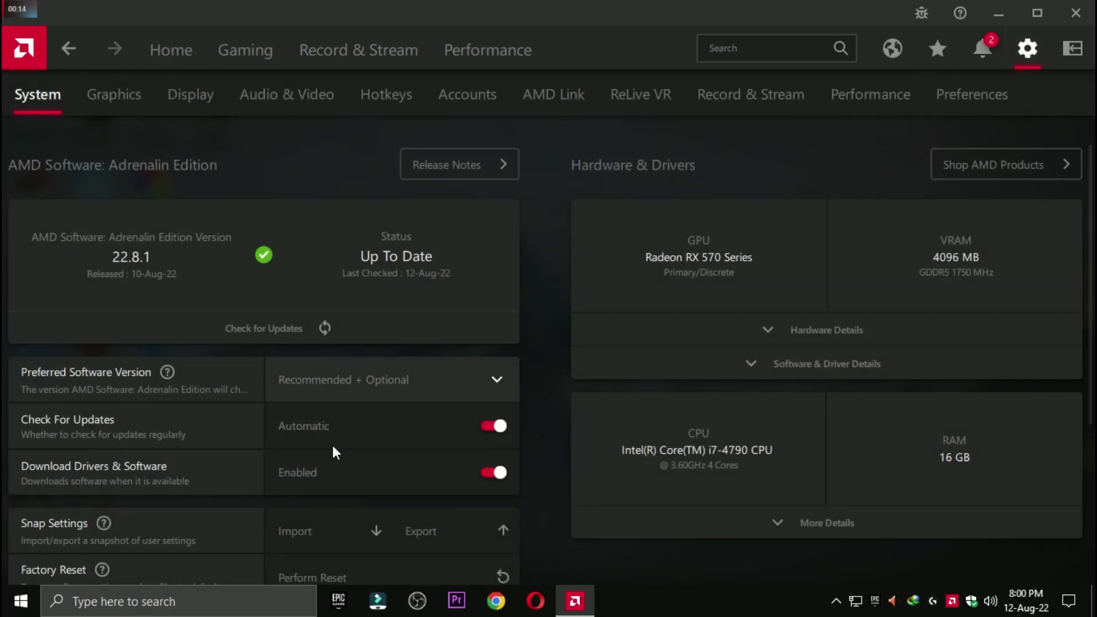
# - Start a driver and software update check from the AMD Software home page, and close the program
pyautogui.click(169, 43)
pyautogui.click(954, 273)
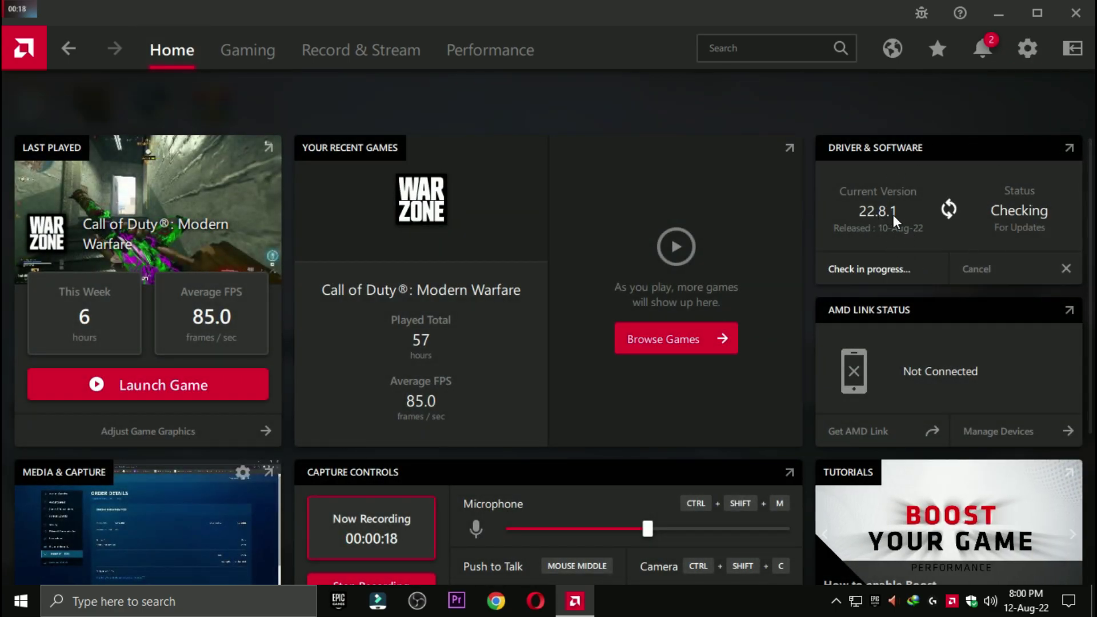
pyautogui.click(1074, 14)
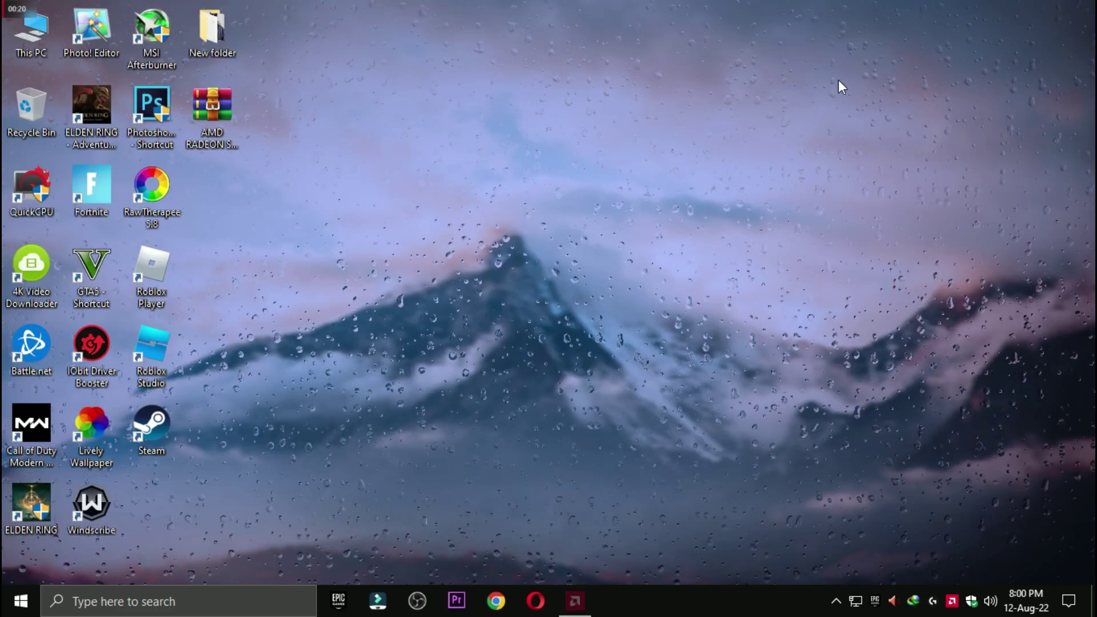
# - Move the AMD Radeon Software Optimize Pack archive to the middle of the desktop and extract it there
pyautogui.moveTo(212, 109); pyautogui.dragTo(514, 188)
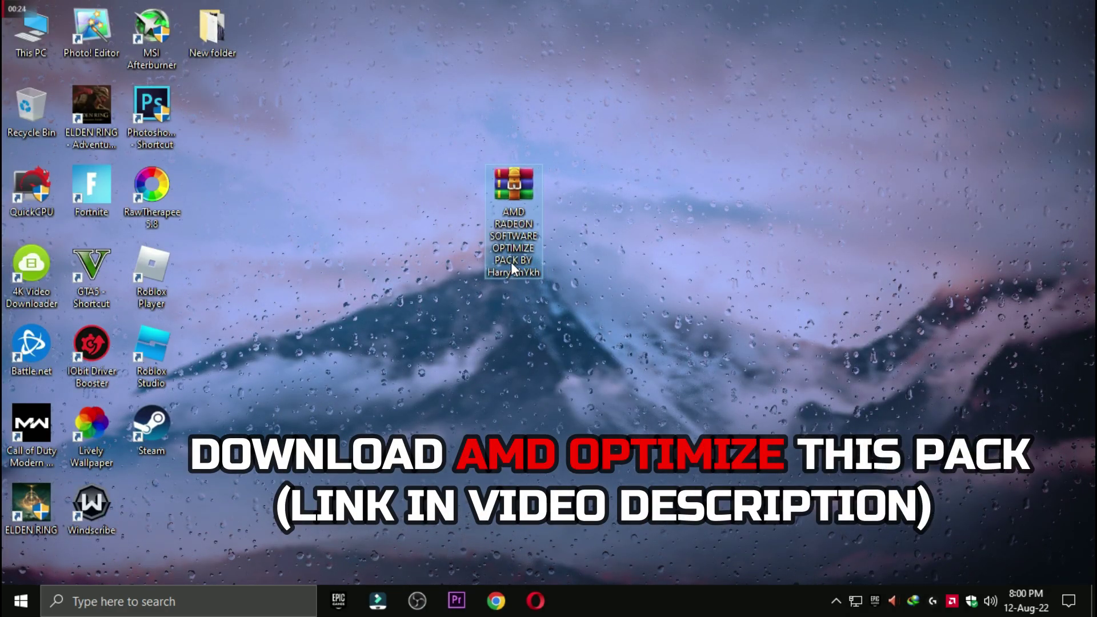
pyautogui.rightClick(504, 217)
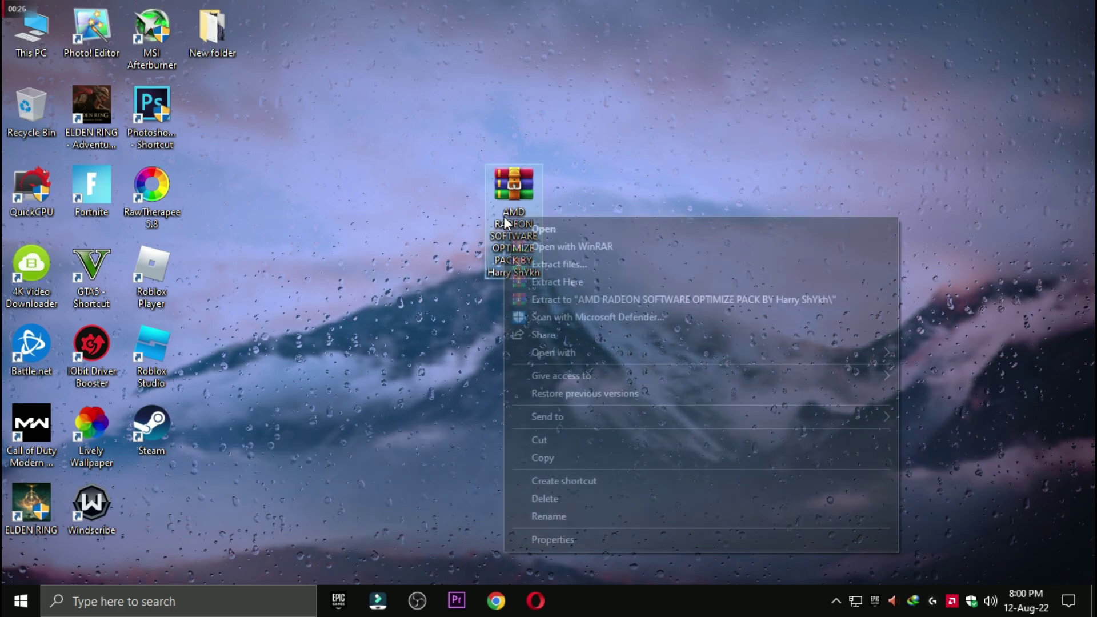
pyautogui.click(558, 282)
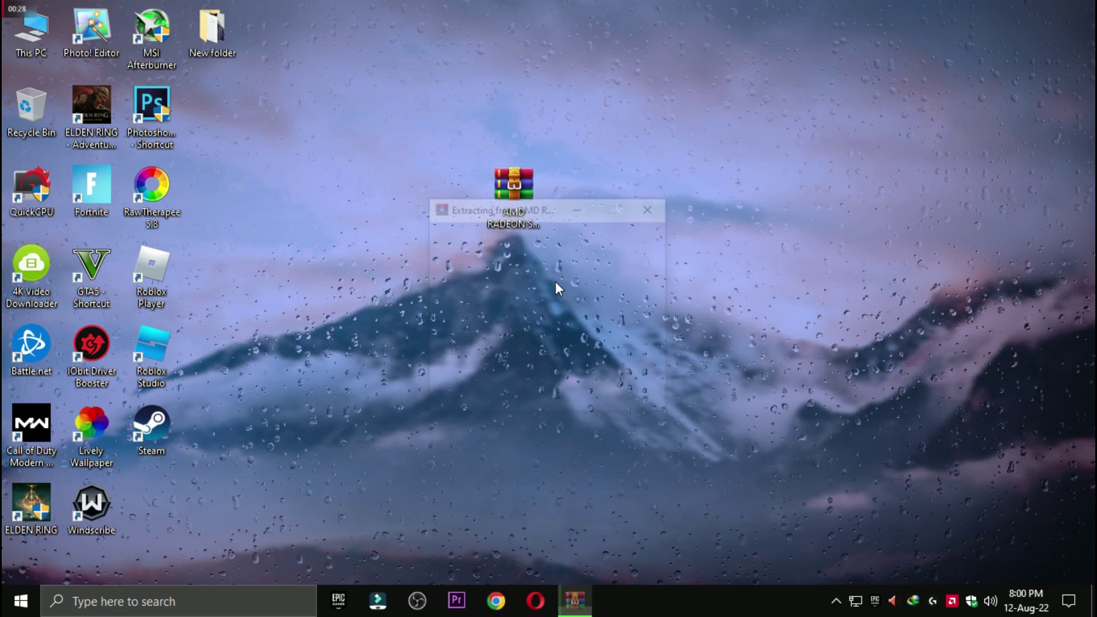
# - Reposition the extracted pack folder in the upper middle of the desktop and put the archive in the Recycle Bin
pyautogui.moveTo(152, 506); pyautogui.dragTo(453, 191)
pyautogui.moveTo(503, 230); pyautogui.dragTo(32, 108)
pyautogui.click(454, 246)
# - Open the extracted pack and go into its "1 Windows Settings Best (Registry)" folder
pyautogui.doubleClick(461, 190)
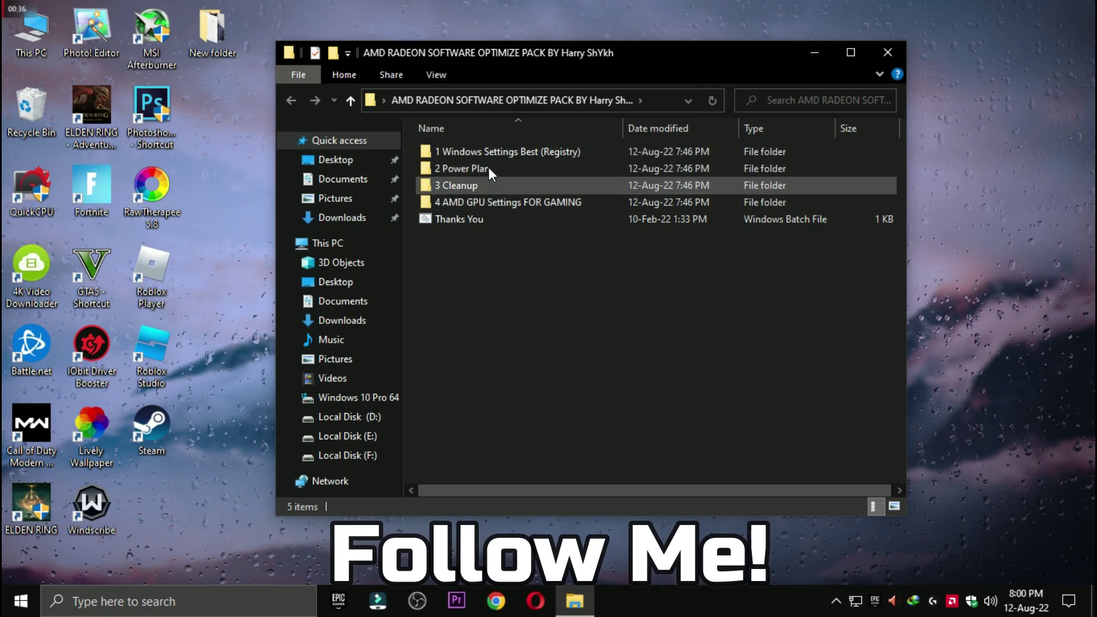
pyautogui.doubleClick(490, 151)
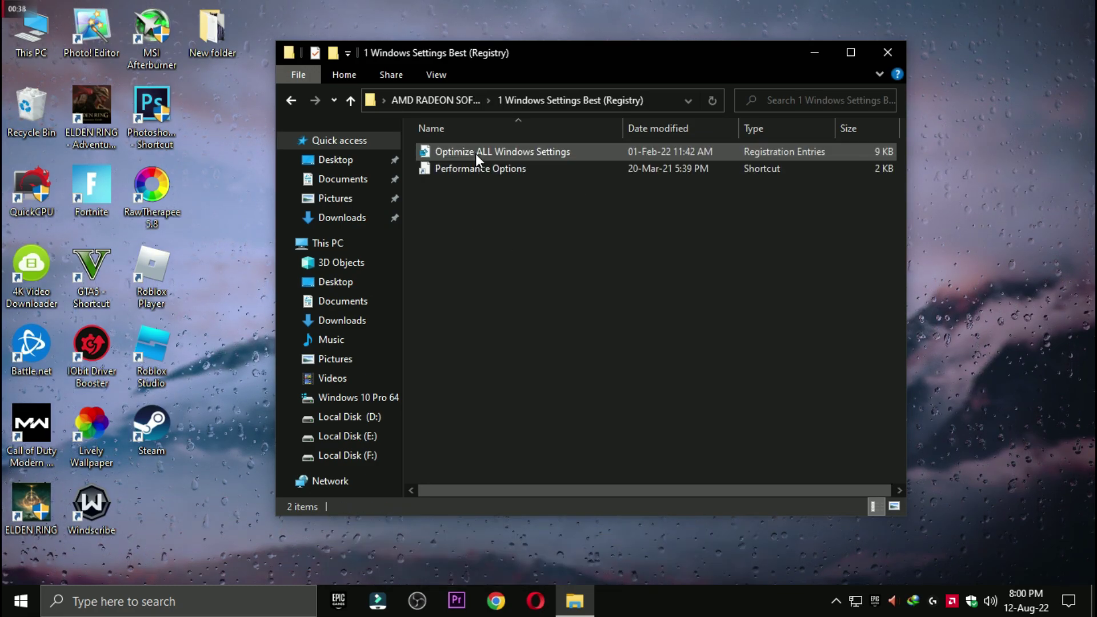
# - Look at the categories on the Windows Settings home page and close it
pyautogui.click(20, 601)
pyautogui.moveTo(4, 545)
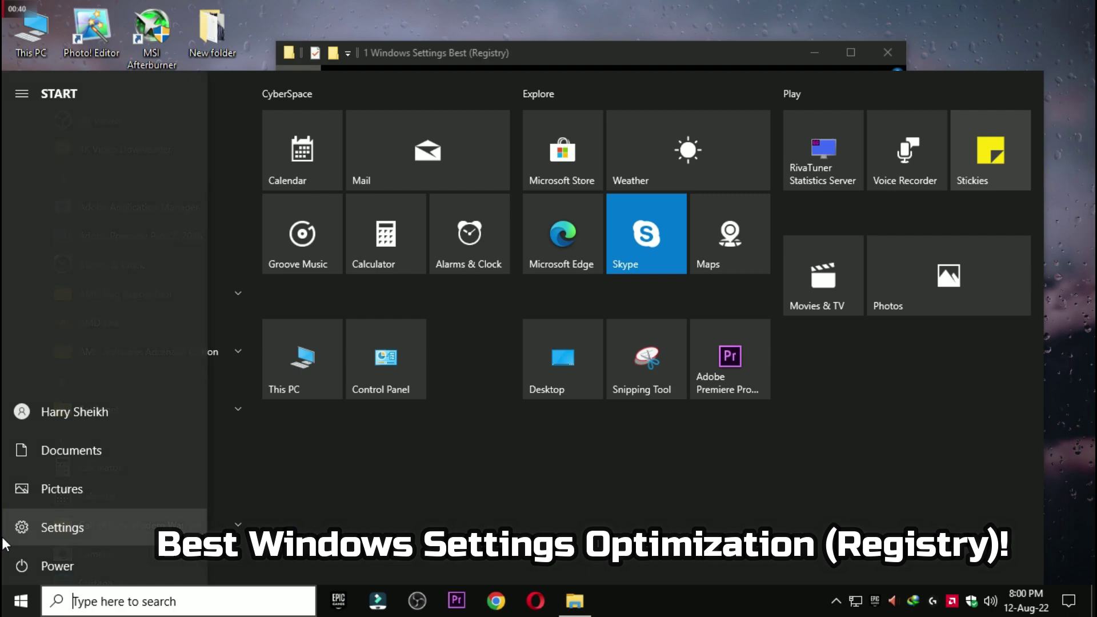
pyautogui.click(97, 532)
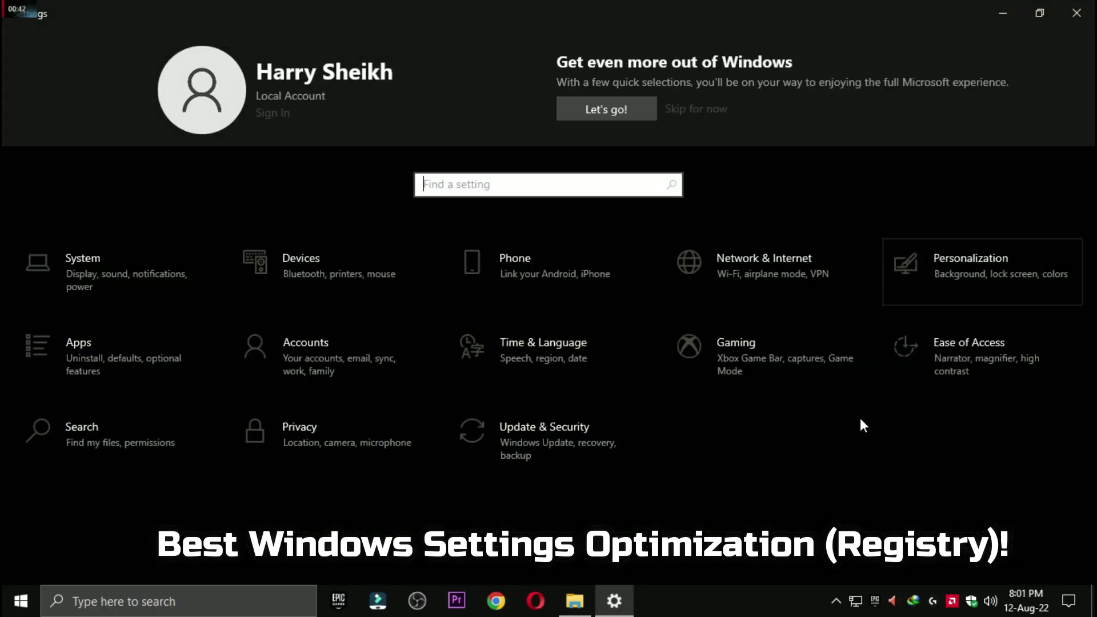
pyautogui.hotkey('alt', 'F4')
# - Merge the "Optimize ALL Windows Settings" file into the Windows registry
pyautogui.doubleClick(484, 149)
pyautogui.click(669, 325)
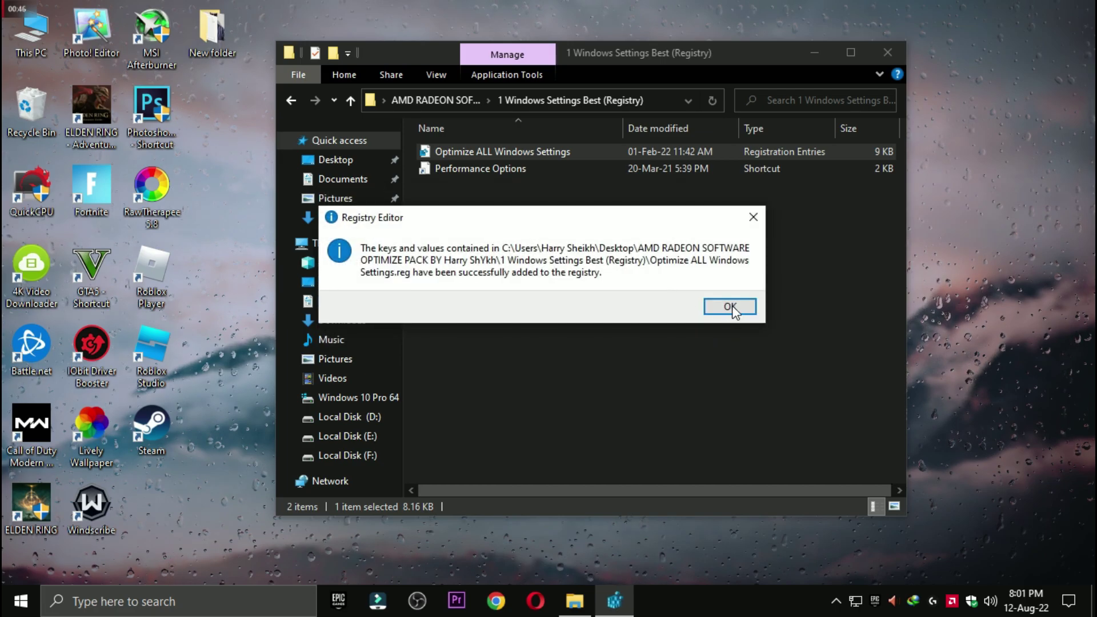
pyautogui.click(742, 306)
# - Open the Performance Options shortcut and accept the visual effects set to "Let Windows choose what's best for my computer"
pyautogui.doubleClick(501, 169)
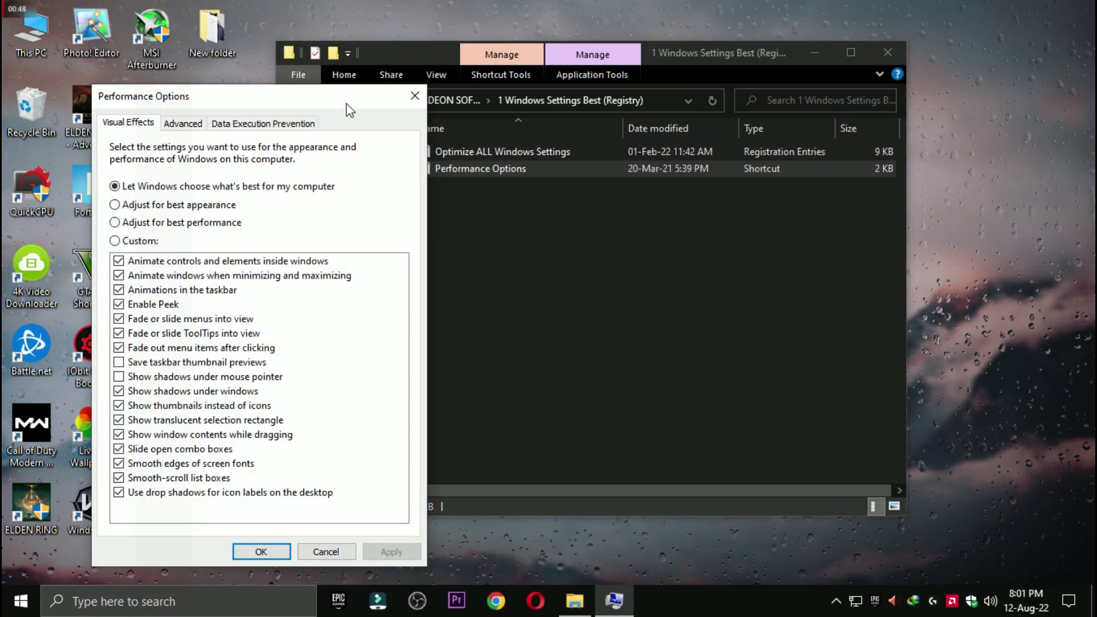
pyautogui.moveTo(346, 104); pyautogui.dragTo(574, 49)
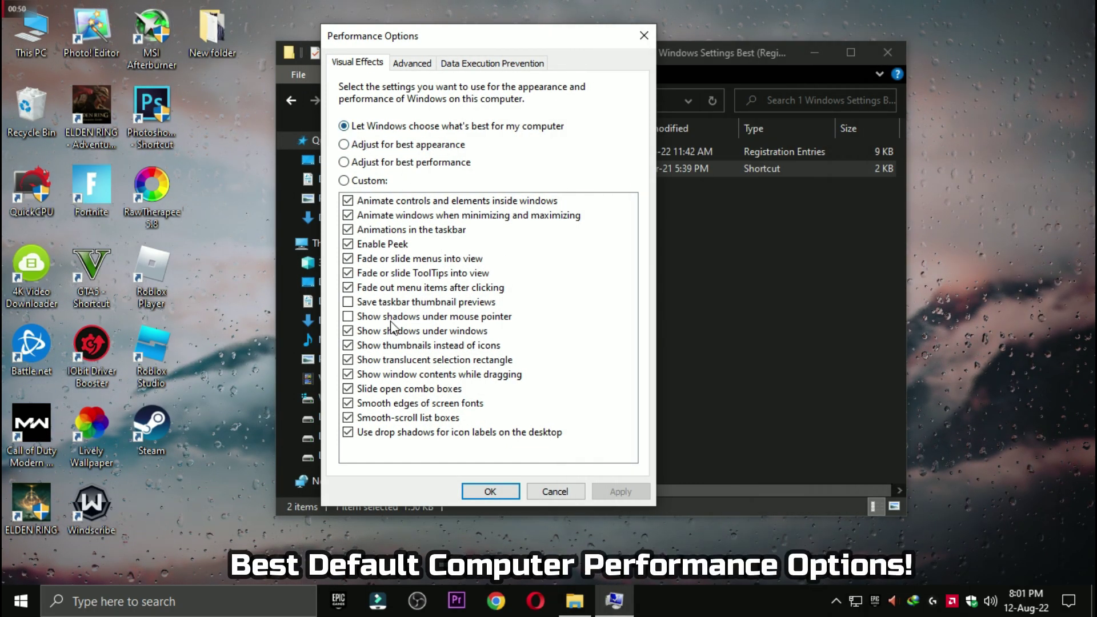
pyautogui.click(517, 495)
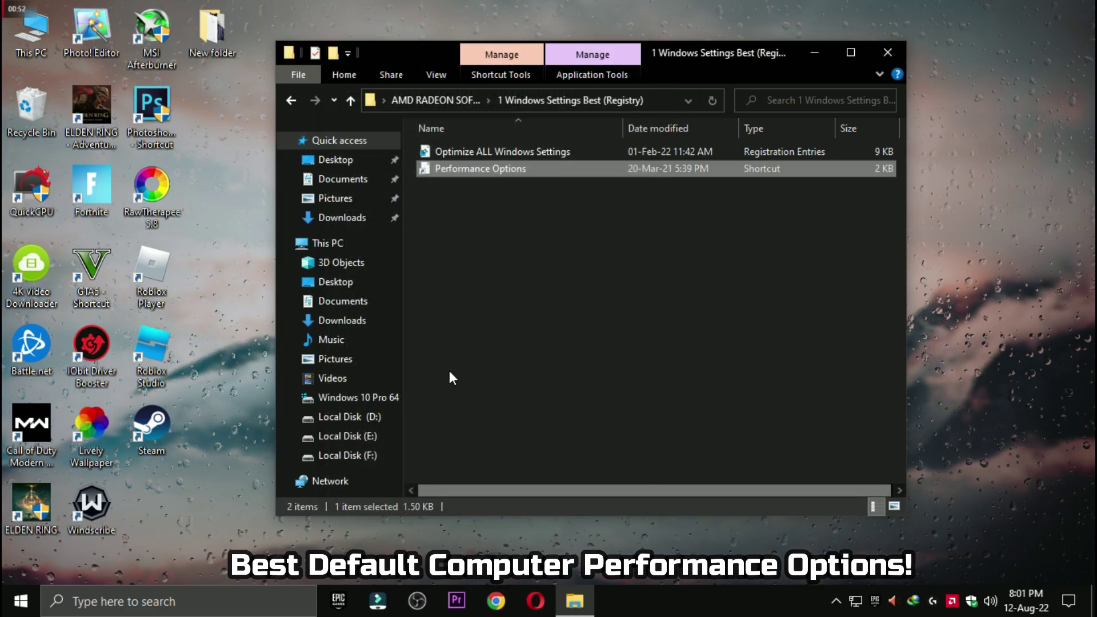
# - Return to the main pack folder and open the "2 Power Plan" folder containing the QuickCpuSetup installer
pyautogui.click(291, 101)
pyautogui.click(458, 169)
pyautogui.doubleClick(458, 169)
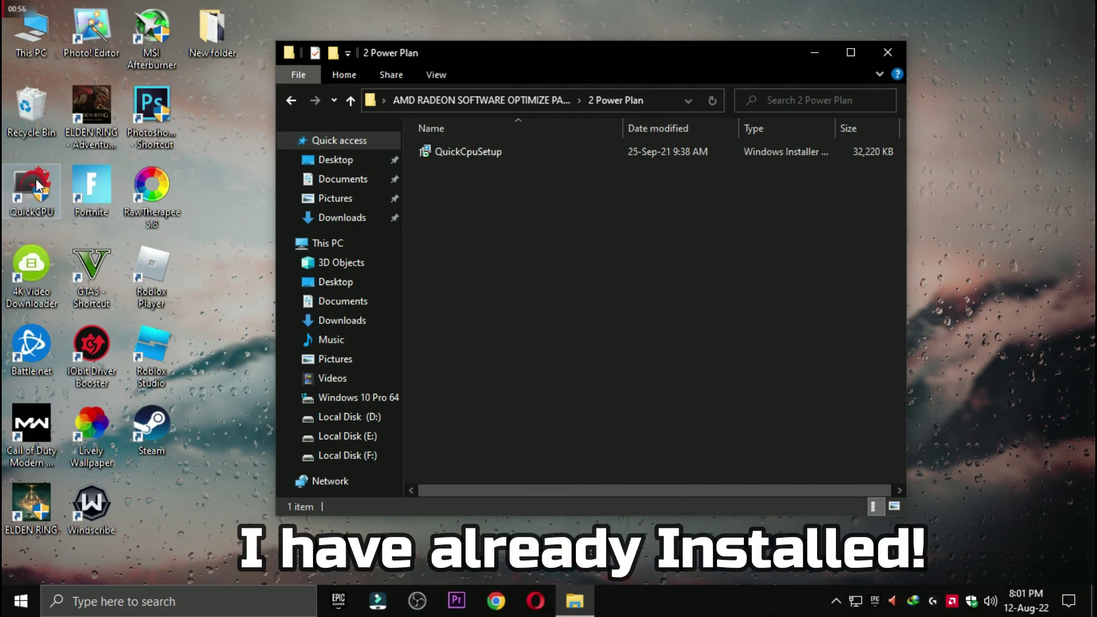
# - Launch the already installed QuickCPU from the desktop and close the "2 Power Plan" folder window
pyautogui.doubleClick(33, 199)
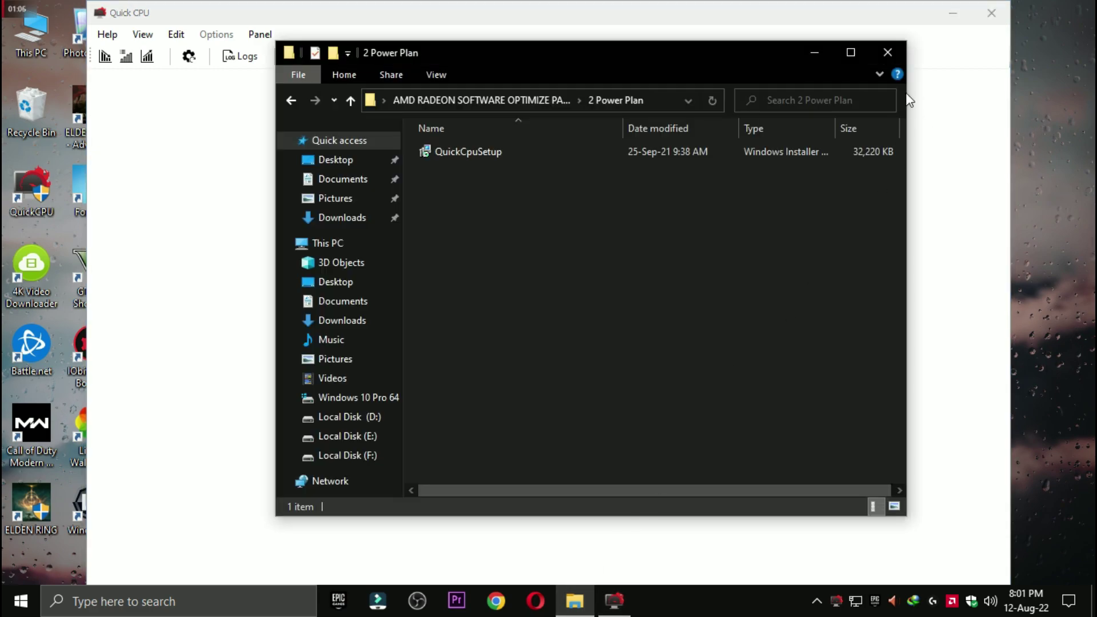
pyautogui.click(886, 53)
pyautogui.click(883, 48)
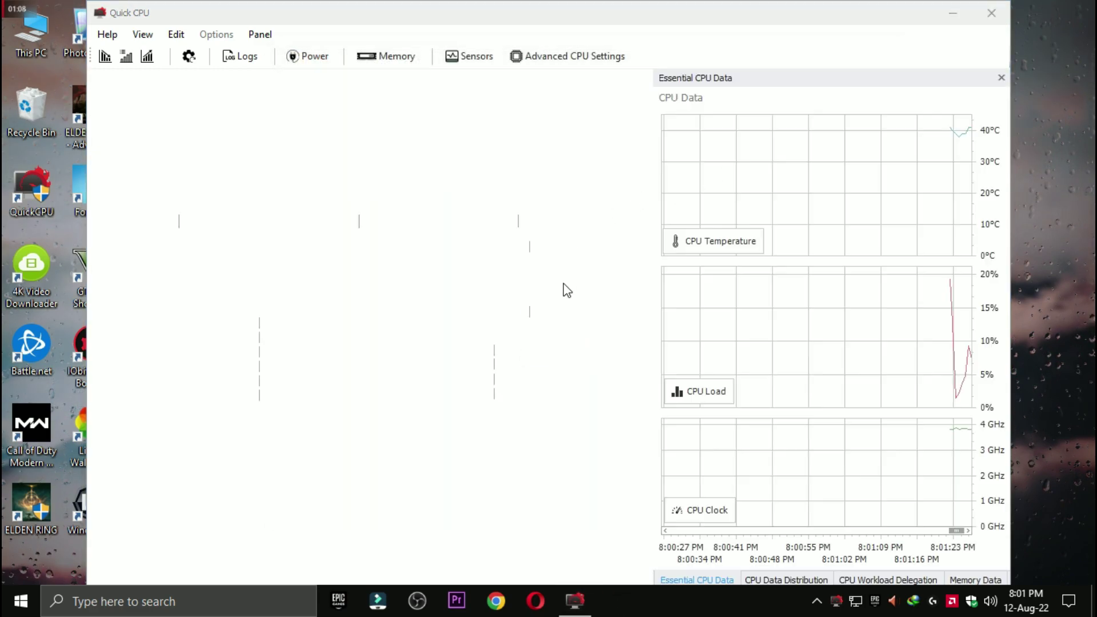
pyautogui.click(671, 369)
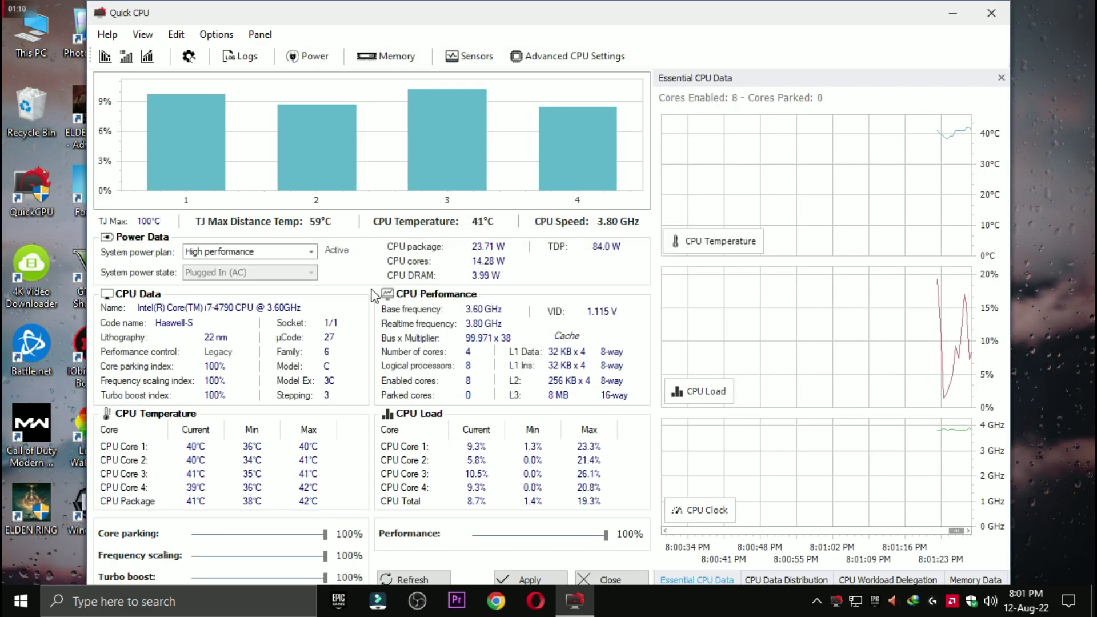
# - Set the system power plan to High performance in Quick CPU and apply it with all performance sliders at 100%
pyautogui.click(305, 256)
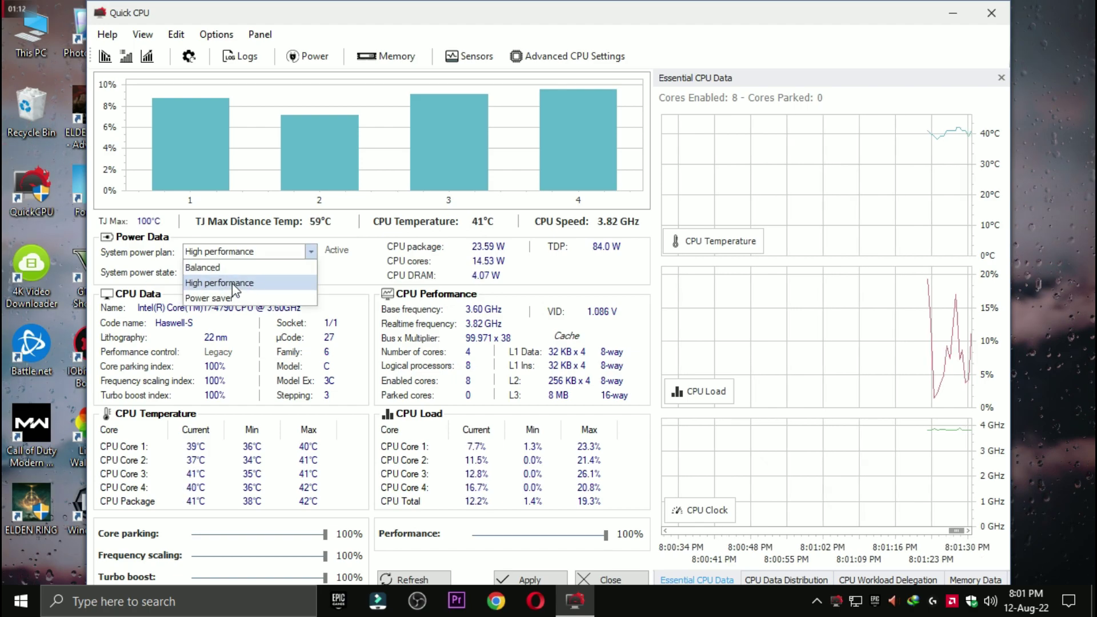
pyautogui.click(234, 283)
pyautogui.moveTo(195, 537); pyautogui.dragTo(398, 553)
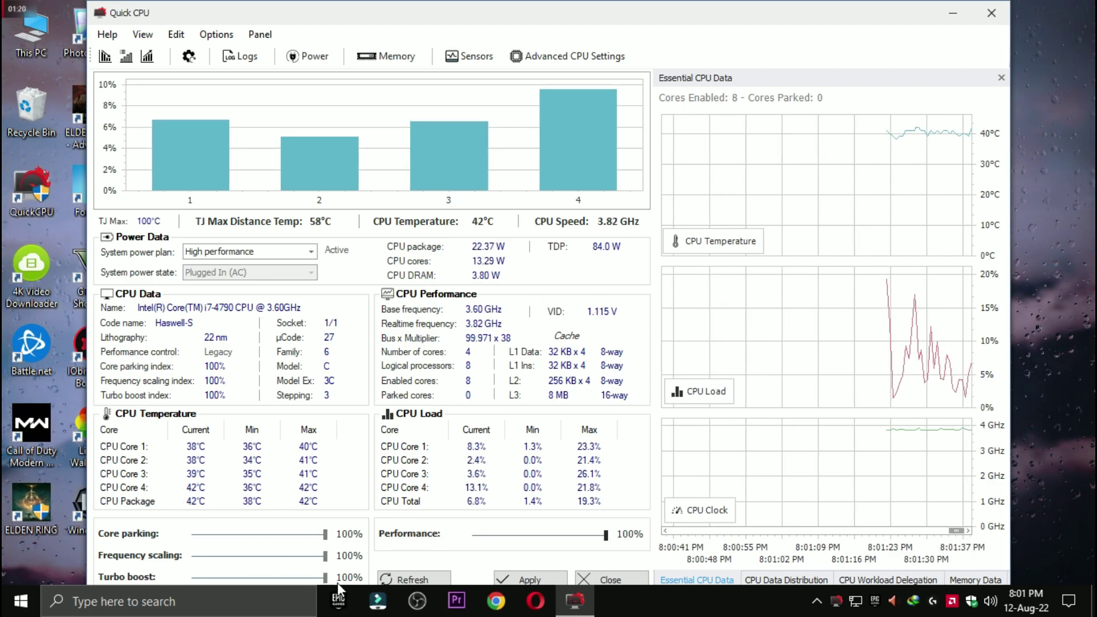
pyautogui.click(514, 578)
pyautogui.click(650, 352)
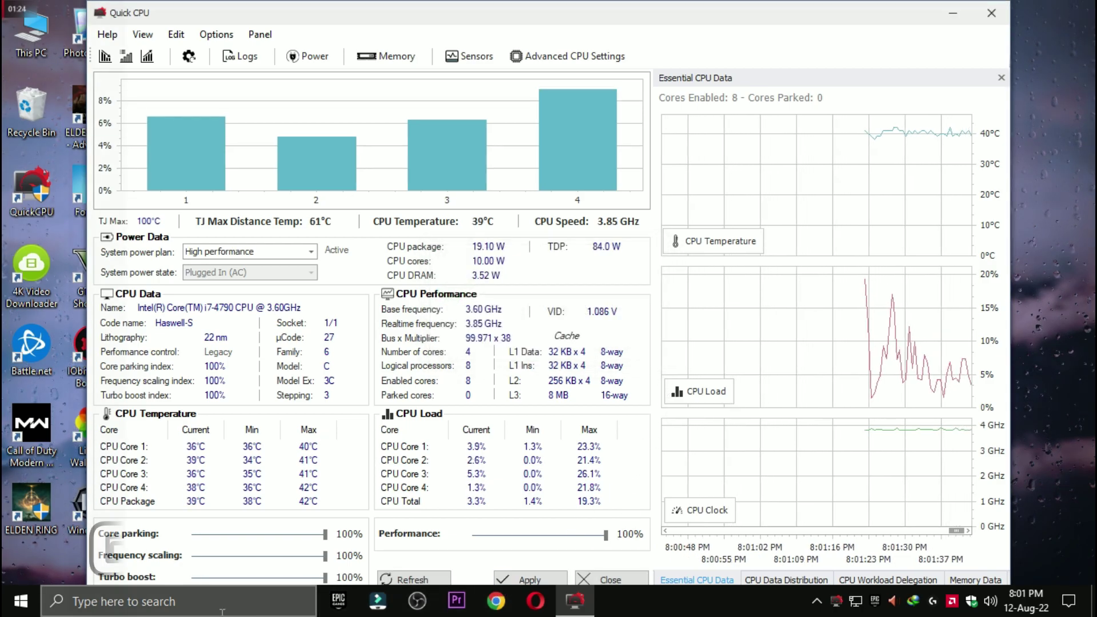
# - Search Windows for "power", open Choose a power plan, check the active plan with additional plans shown, and close Power Options
pyautogui.click(250, 600)
pyautogui.write('power')
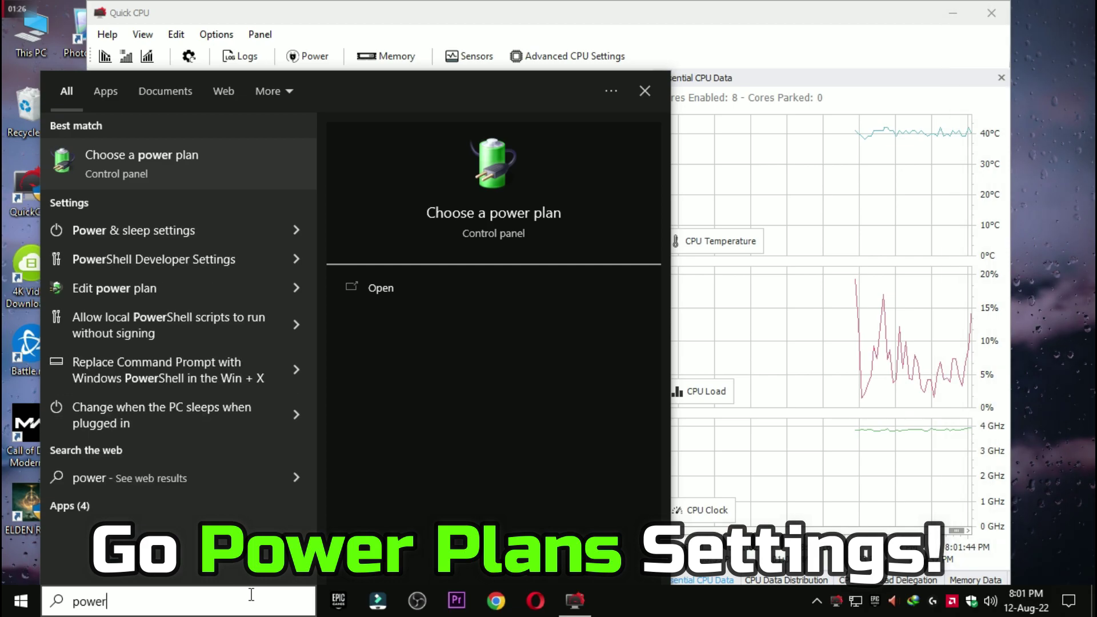
pyautogui.click(173, 174)
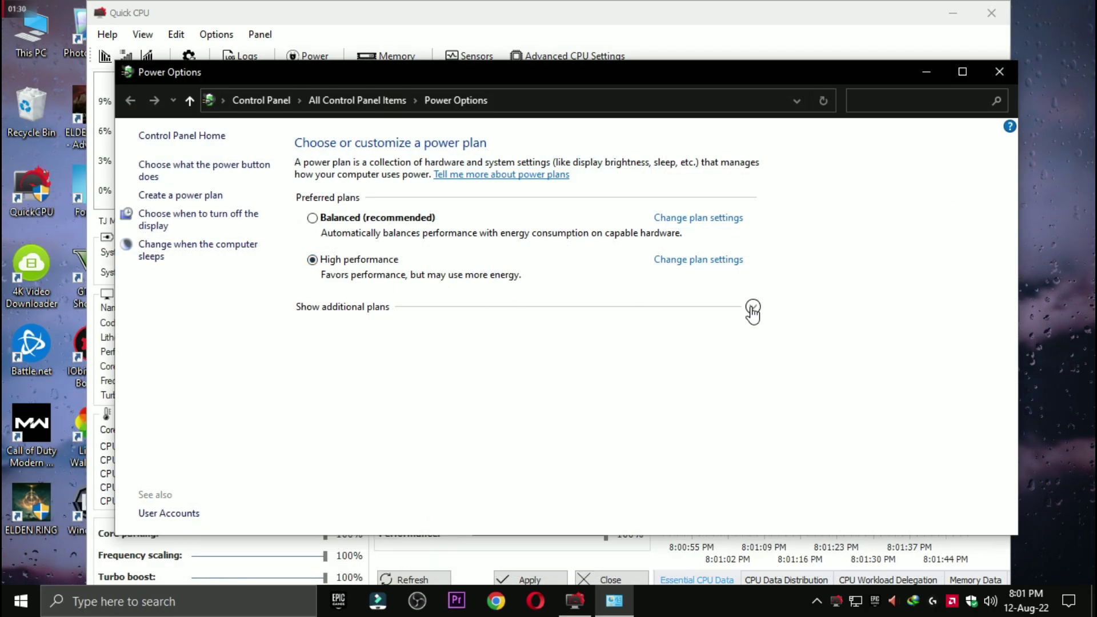
pyautogui.click(753, 309)
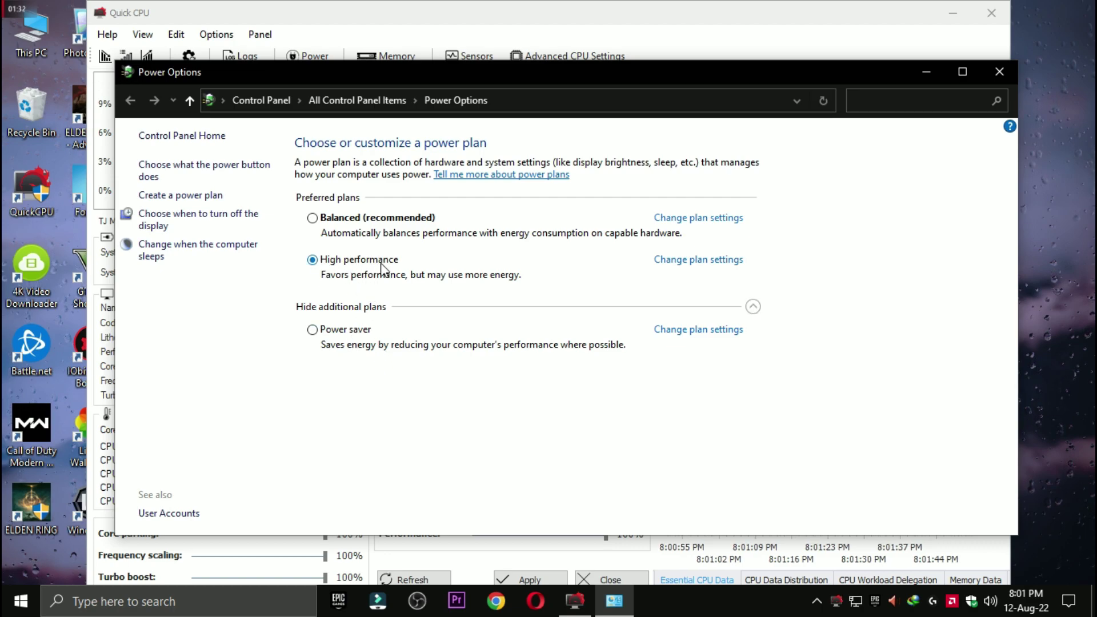
pyautogui.click(1009, 74)
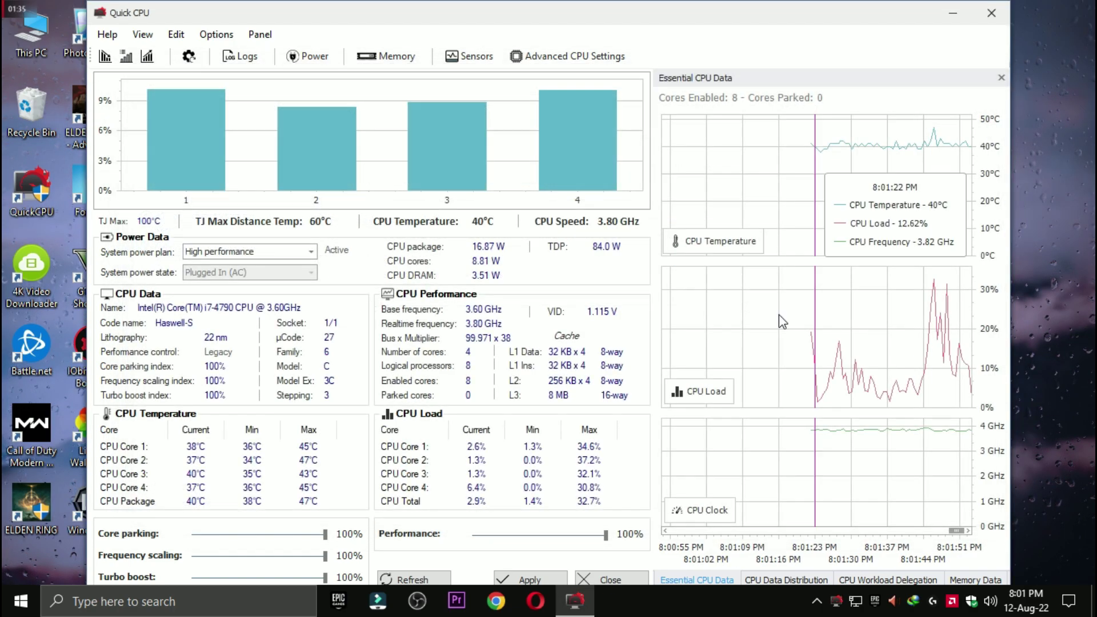
# - Close Quick CPU and open the "3 Cleanup" folder inside the optimize pack
pyautogui.click(634, 580)
pyautogui.doubleClick(456, 198)
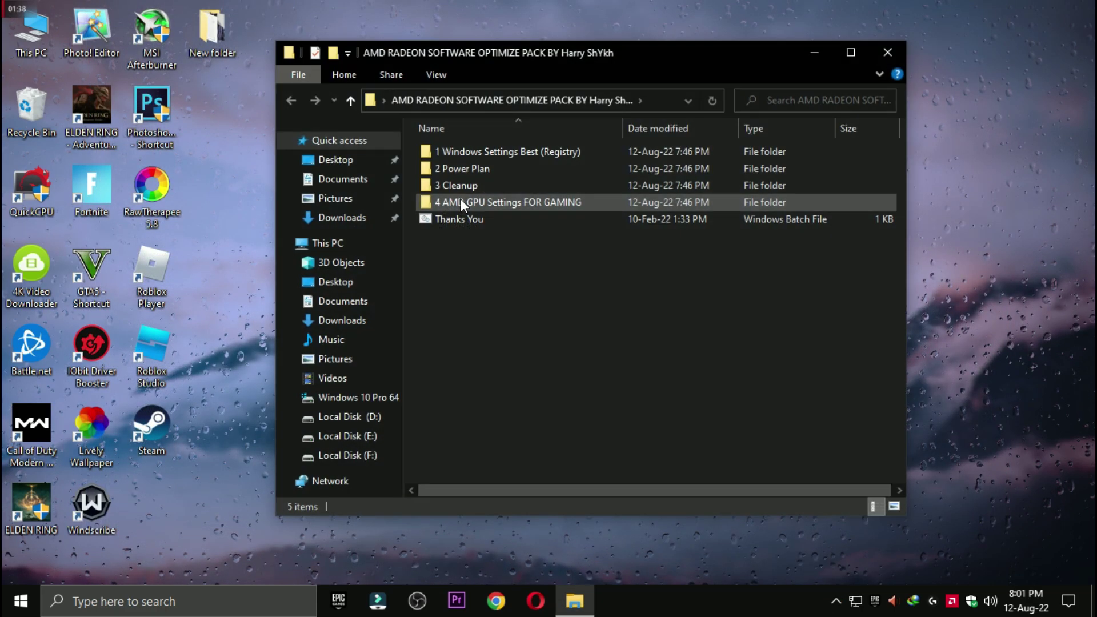
pyautogui.doubleClick(459, 187)
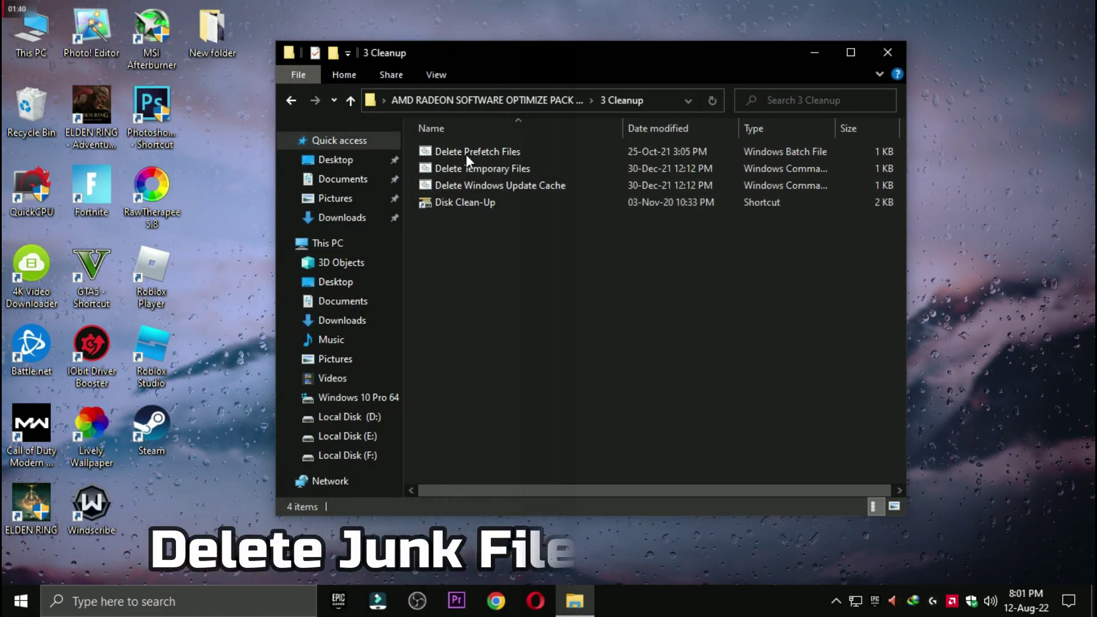
# - Run the Delete Prefetch Files, Delete Temporary Files and Delete Windows Update Cache scripts
pyautogui.click(465, 153)
pyautogui.click(461, 169)
pyautogui.doubleClick(461, 169)
pyautogui.doubleClick(458, 178)
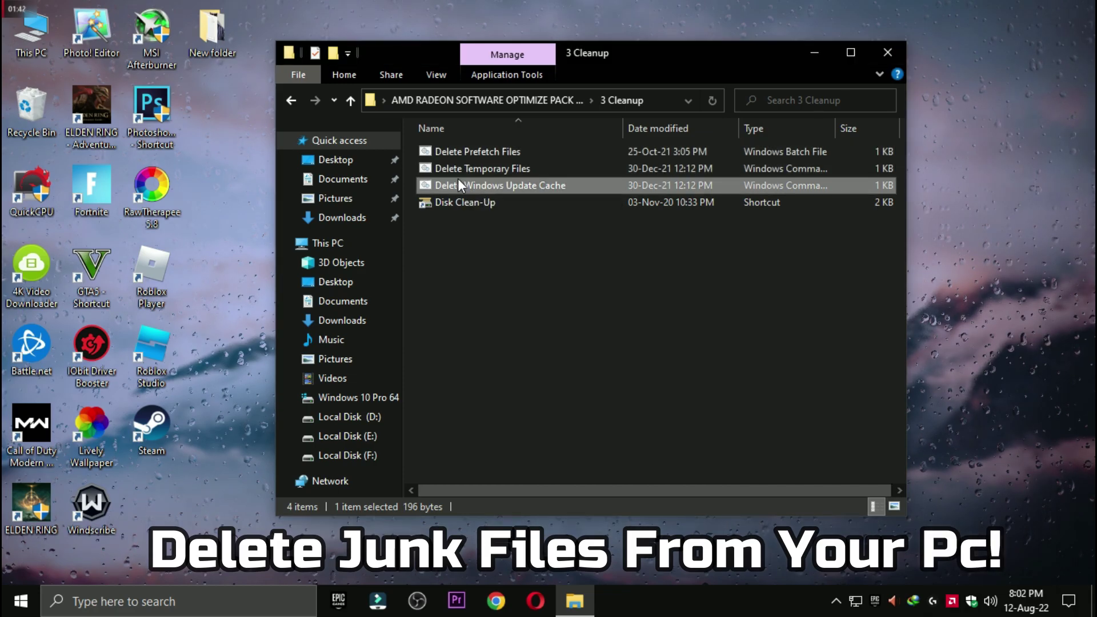
# - Start Disk Clean-Up for drive C: and close the cleanup folder window
pyautogui.doubleClick(465, 204)
pyautogui.click(887, 52)
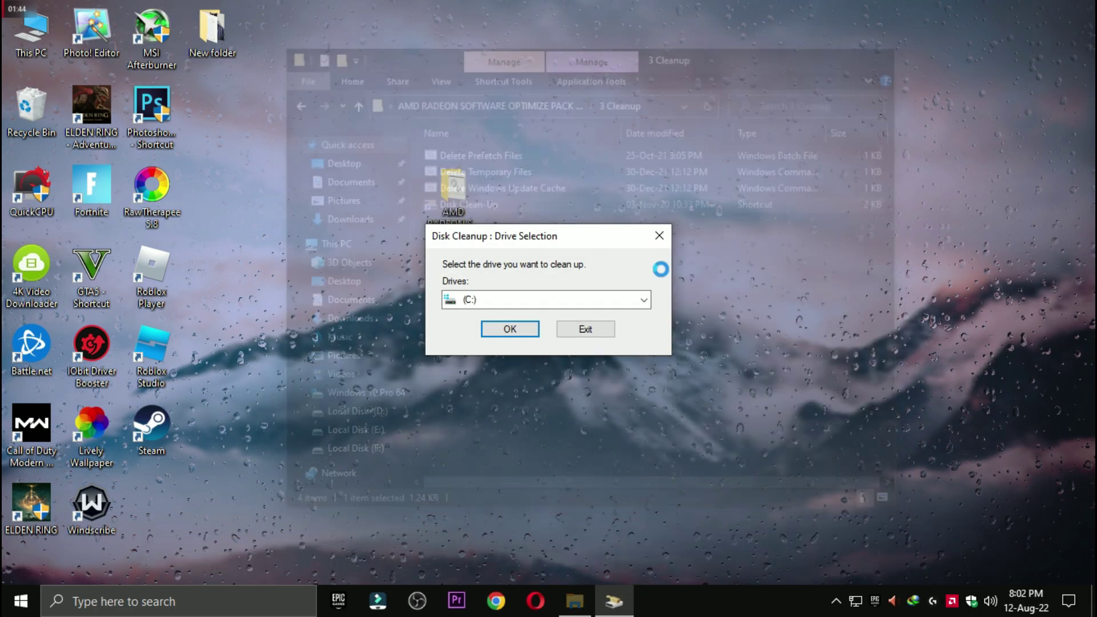
pyautogui.click(514, 328)
# - Include DirectX Shader Cache, Recycle Bin and Temporary files in the files to delete, and run the cleanup of drive C:
pyautogui.moveTo(244, 111); pyautogui.dragTo(342, 90)
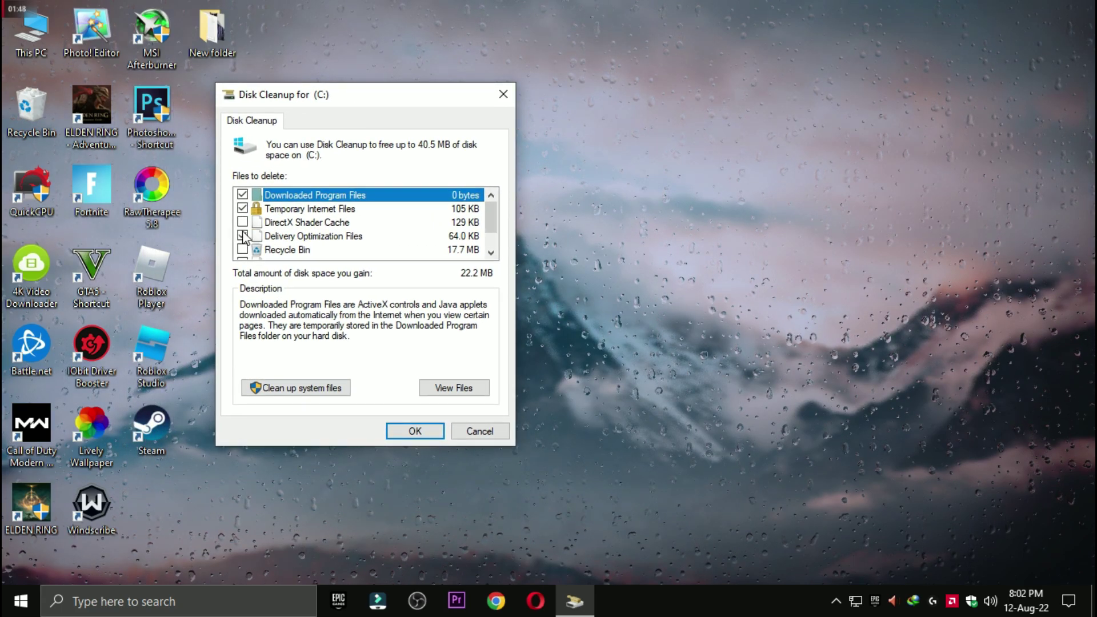
pyautogui.click(242, 249)
pyautogui.scroll(-1, 245, 251)
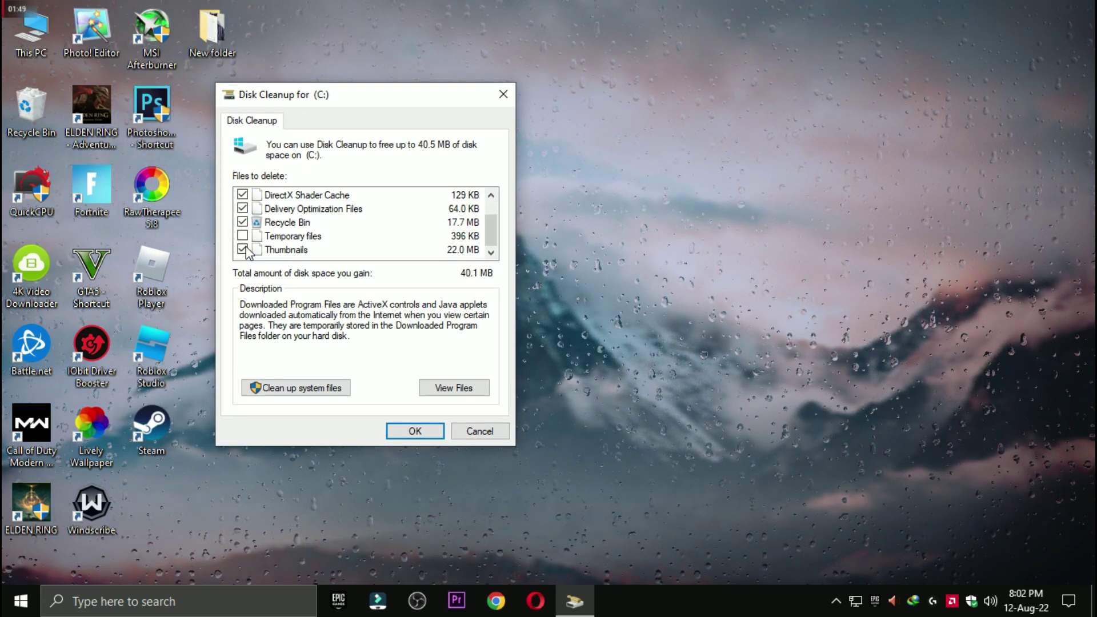
pyautogui.click(420, 429)
pyautogui.click(577, 312)
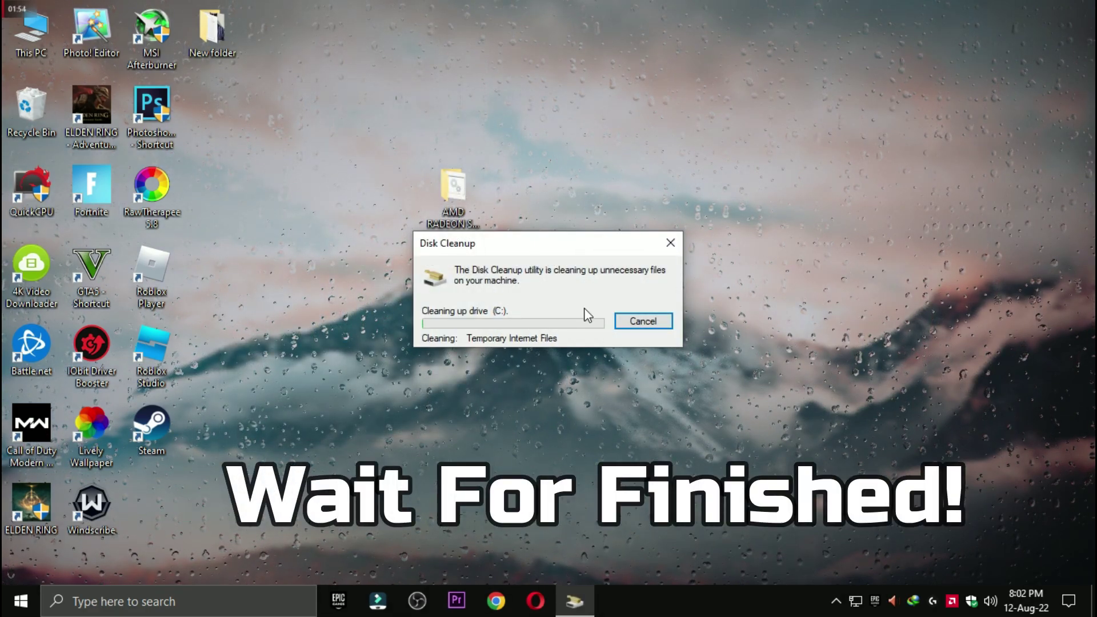
# - Open the pack's "4 AMD GPU Settings FOR GAMING" folder and view the AMD ADVANCE SETTING 1 and 2 pictures
pyautogui.doubleClick(459, 209)
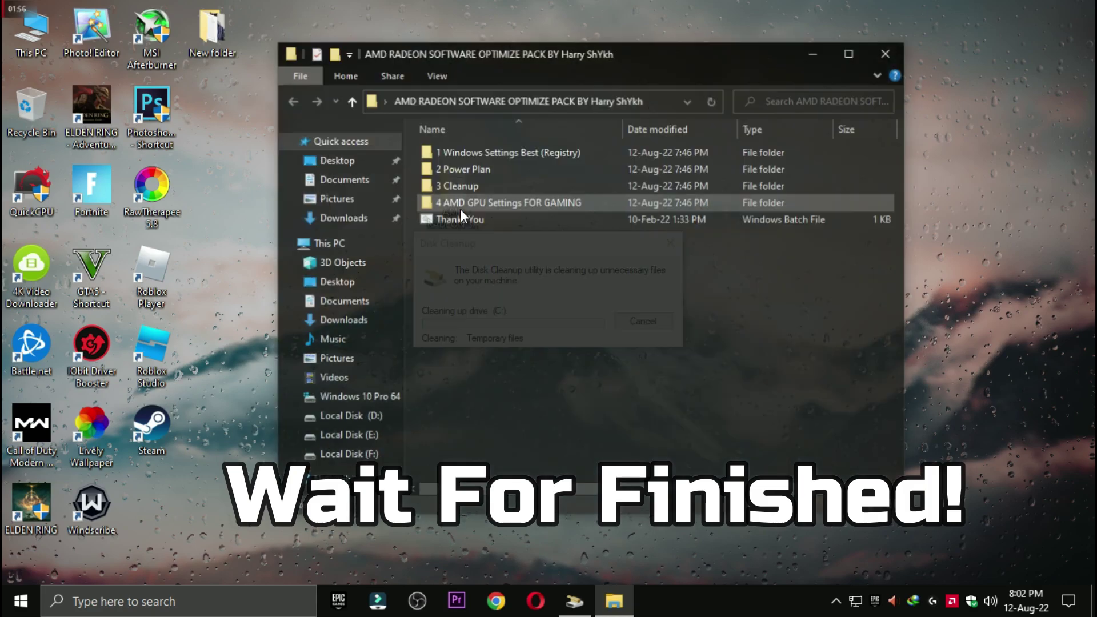
pyautogui.doubleClick(478, 202)
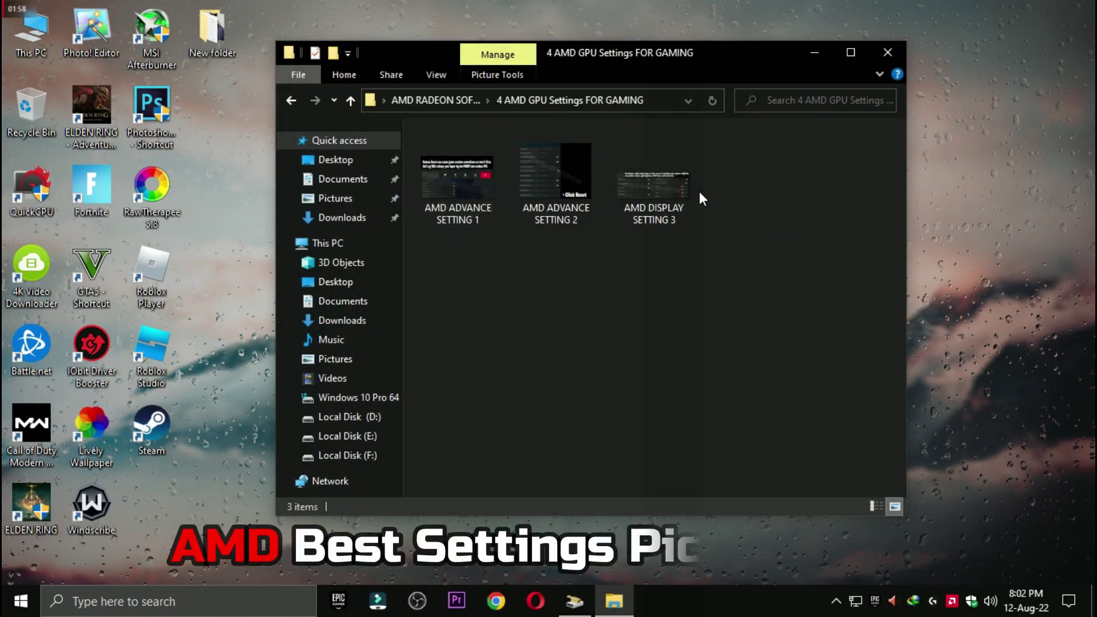
pyautogui.click(486, 193)
pyautogui.doubleClick(486, 191)
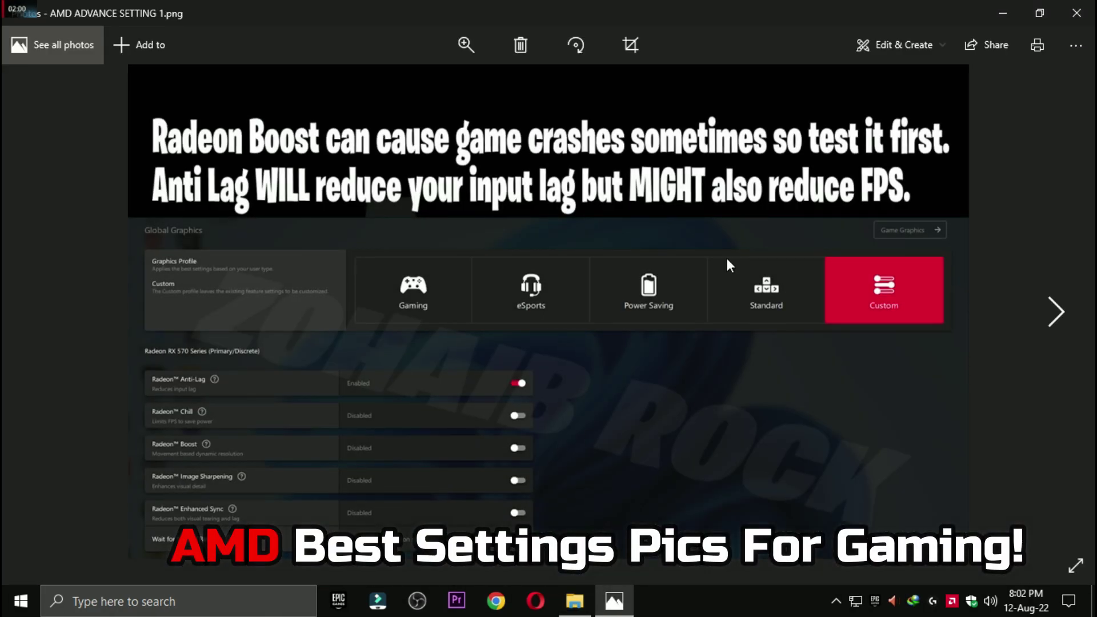
pyautogui.press('Right')
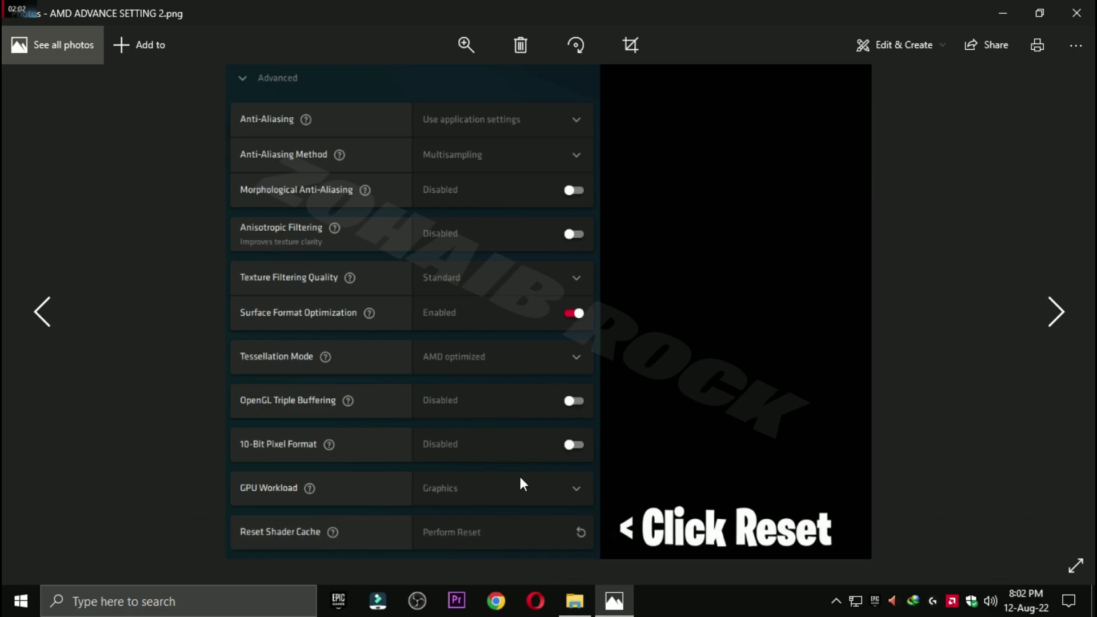
# - View the AMD DISPLAY SETTING 3 picture and close the picture viewer and the pack's folder window
pyautogui.press('Right')
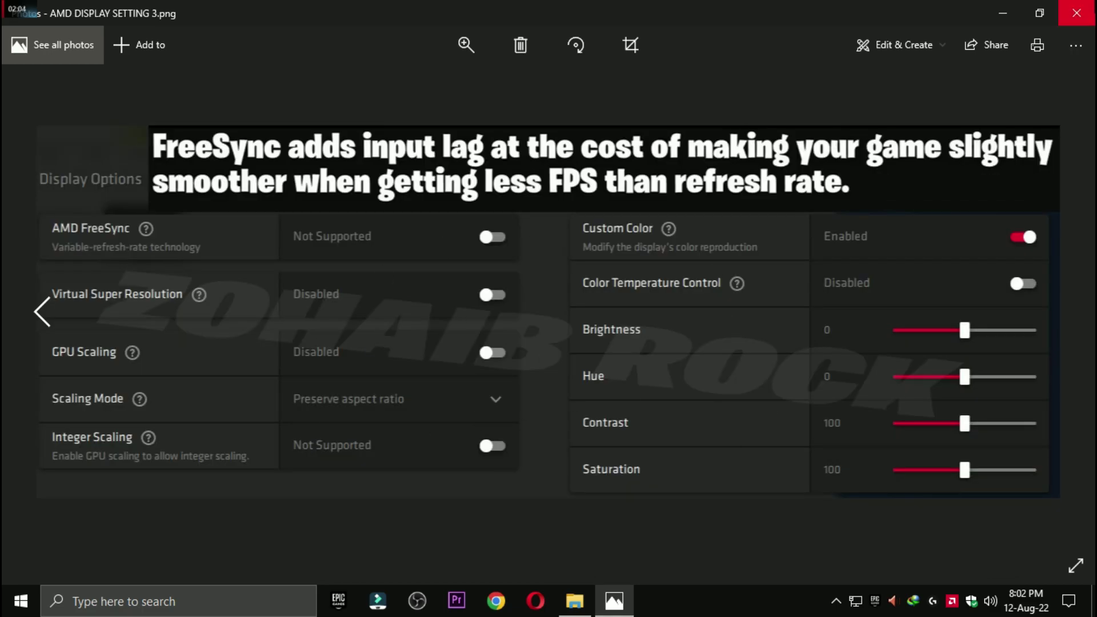
pyautogui.hotkey('alt', 'F4')
pyautogui.click(883, 57)
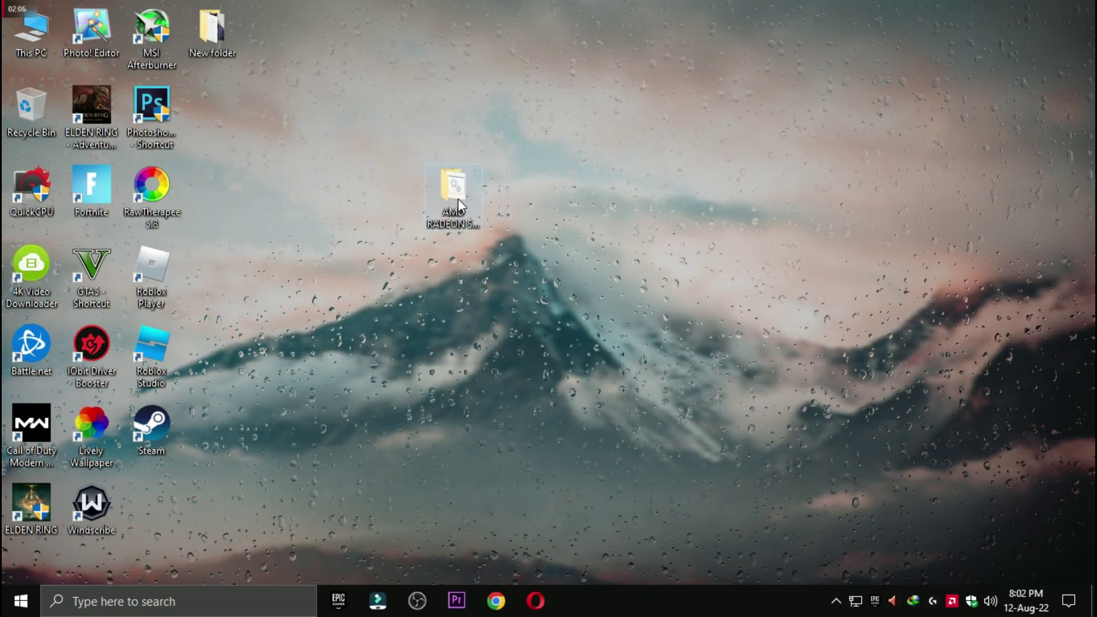
# - Place the optimization pack folder below New folder on the desktop and open AMD Software: Adrenalin Edition
pyautogui.moveTo(218, 100); pyautogui.dragTo(217, 102)
pyautogui.rightClick(519, 104)
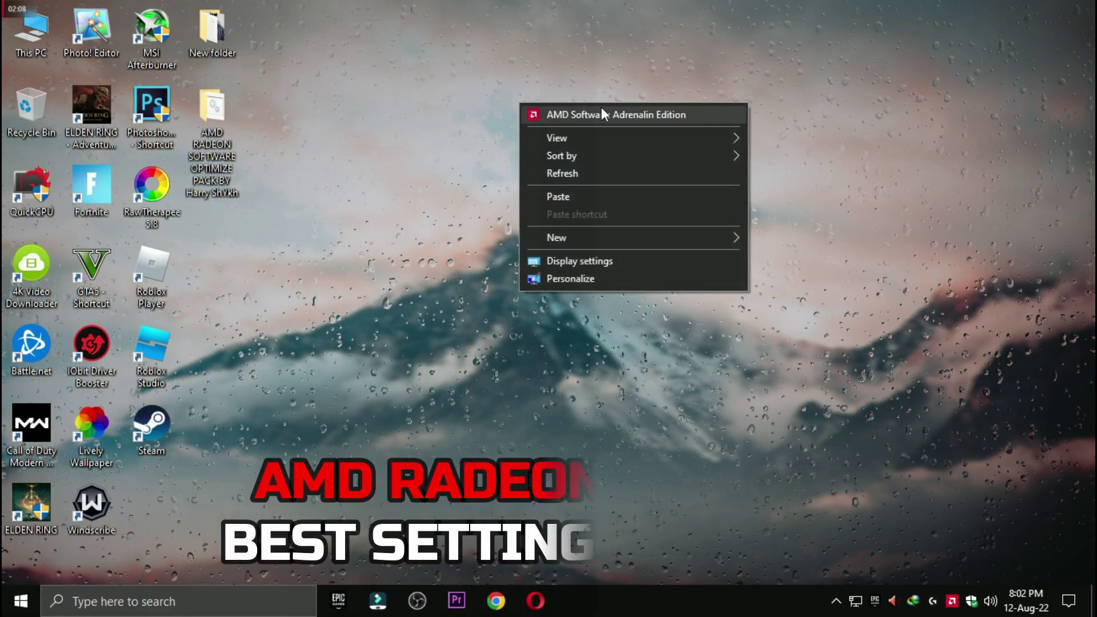
pyautogui.click(655, 114)
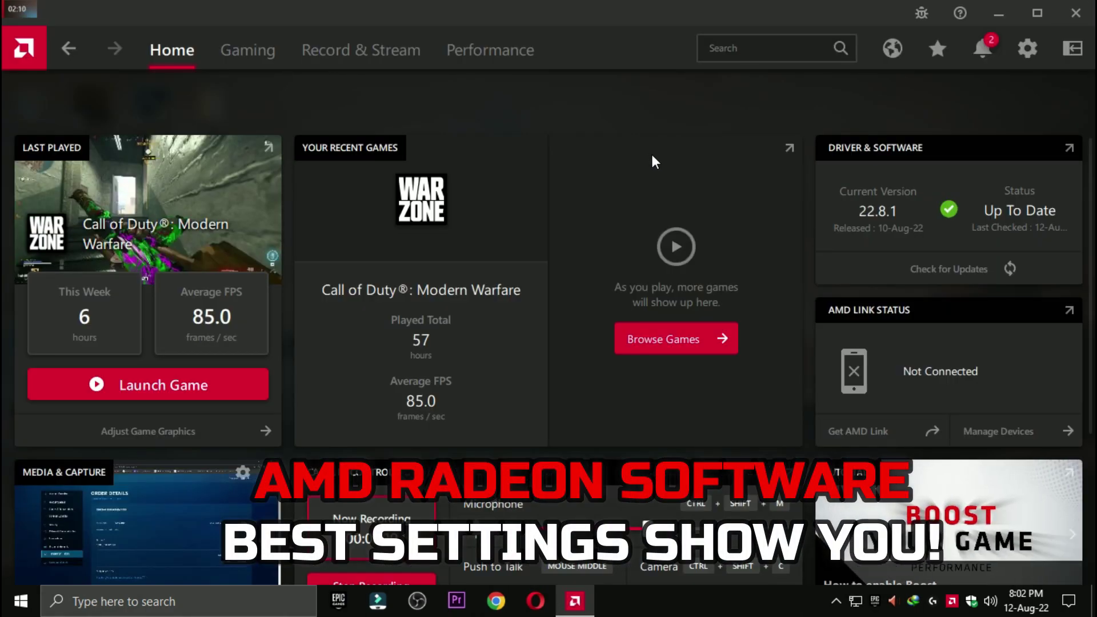
# - Open the AMD Software settings and look through the System page
pyautogui.click(1027, 49)
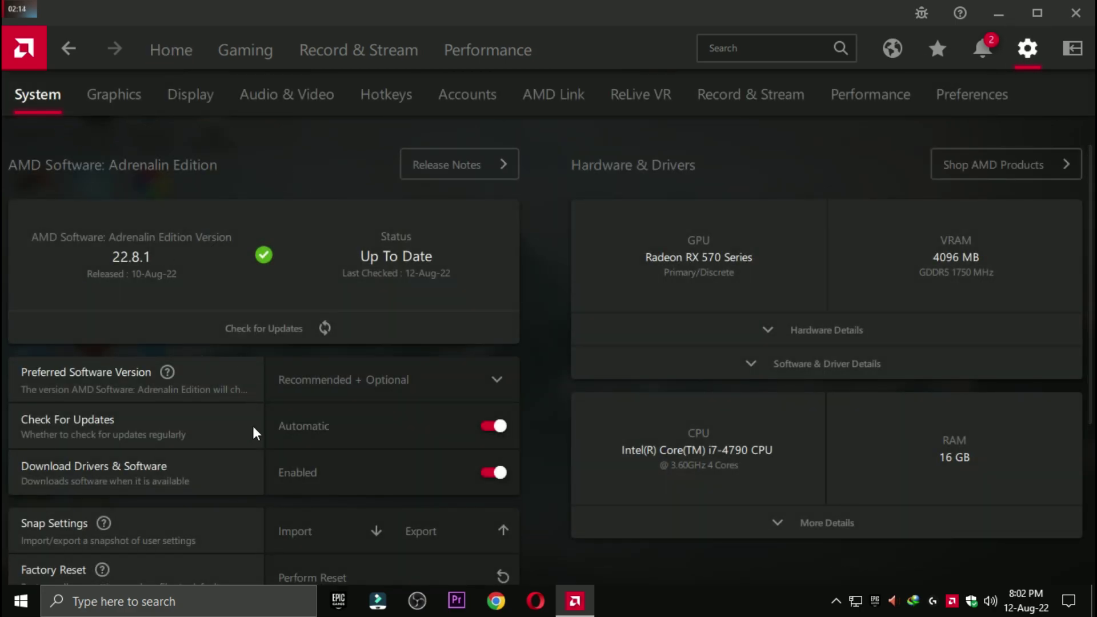
pyautogui.scroll(-4, 324, 482)
pyautogui.scroll(5, 343, 221)
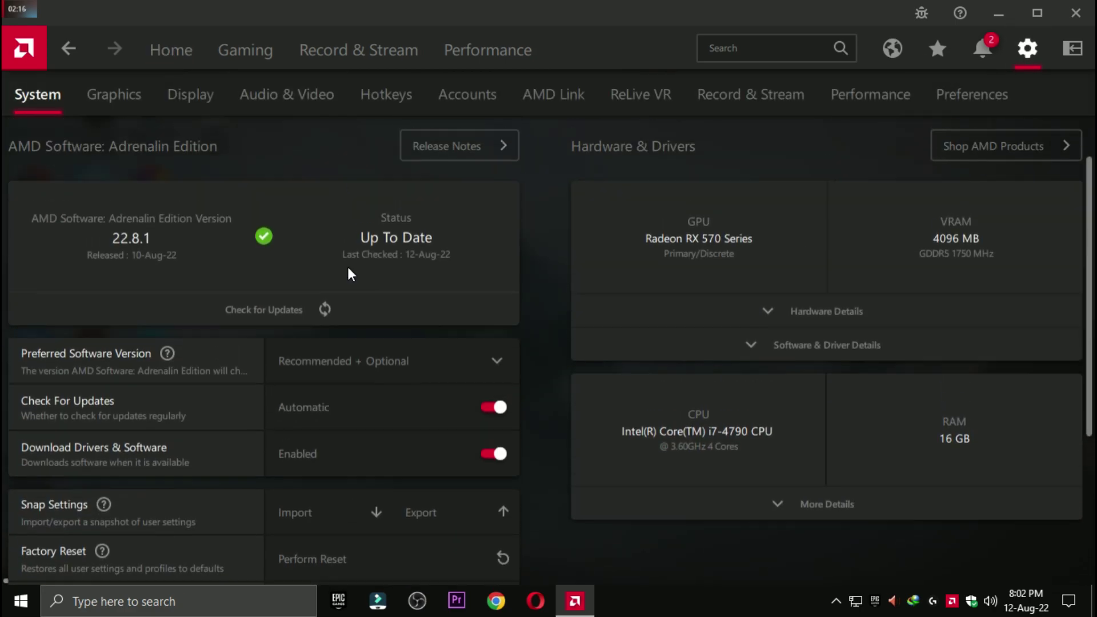
# - In the global Graphics settings, set Wait for Vertical Refresh to Always off
pyautogui.click(143, 105)
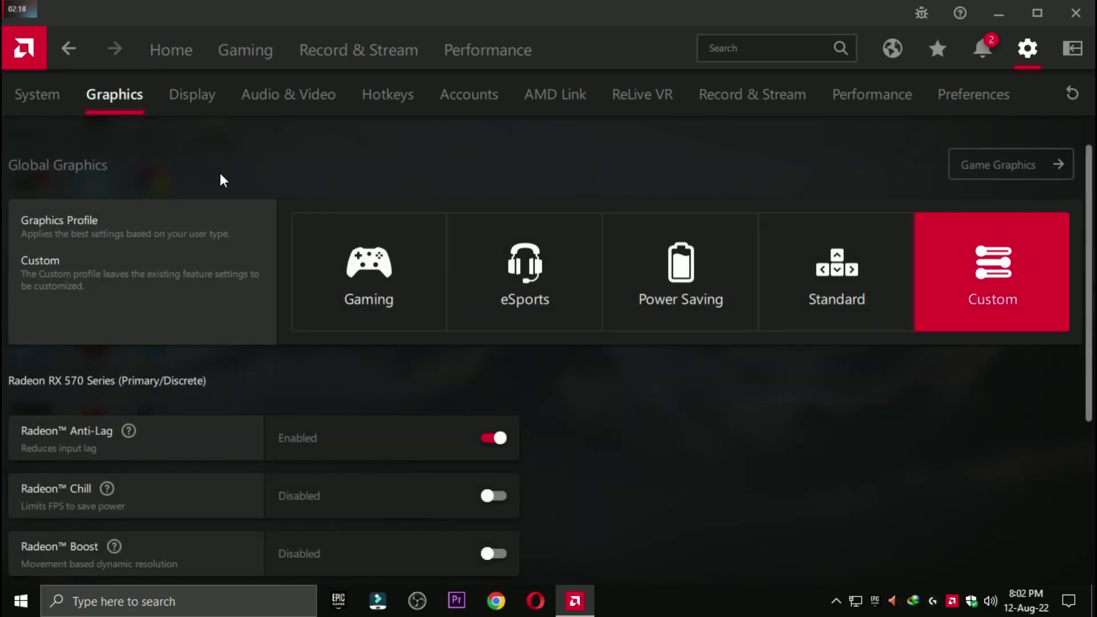
pyautogui.scroll(-1, 270, 288)
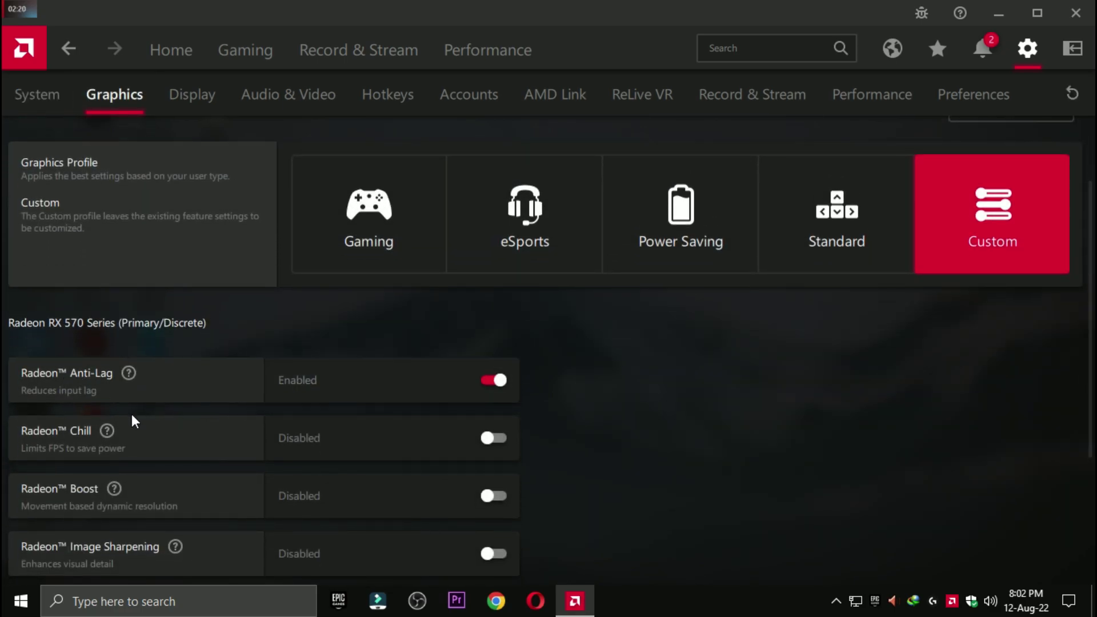
pyautogui.scroll(-3, 125, 399)
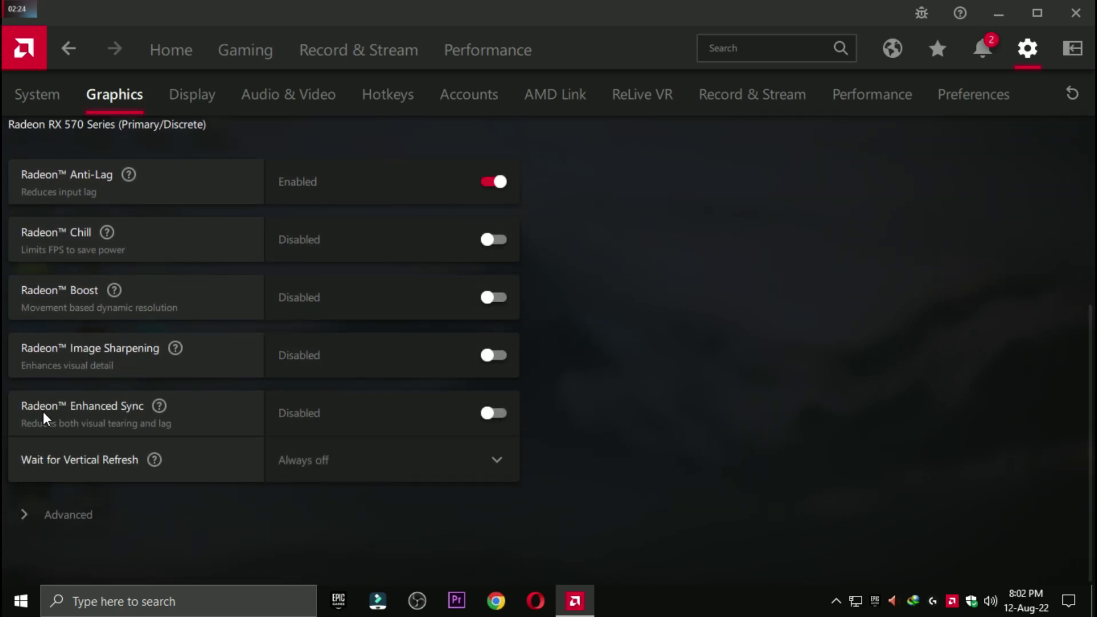
pyautogui.click(394, 474)
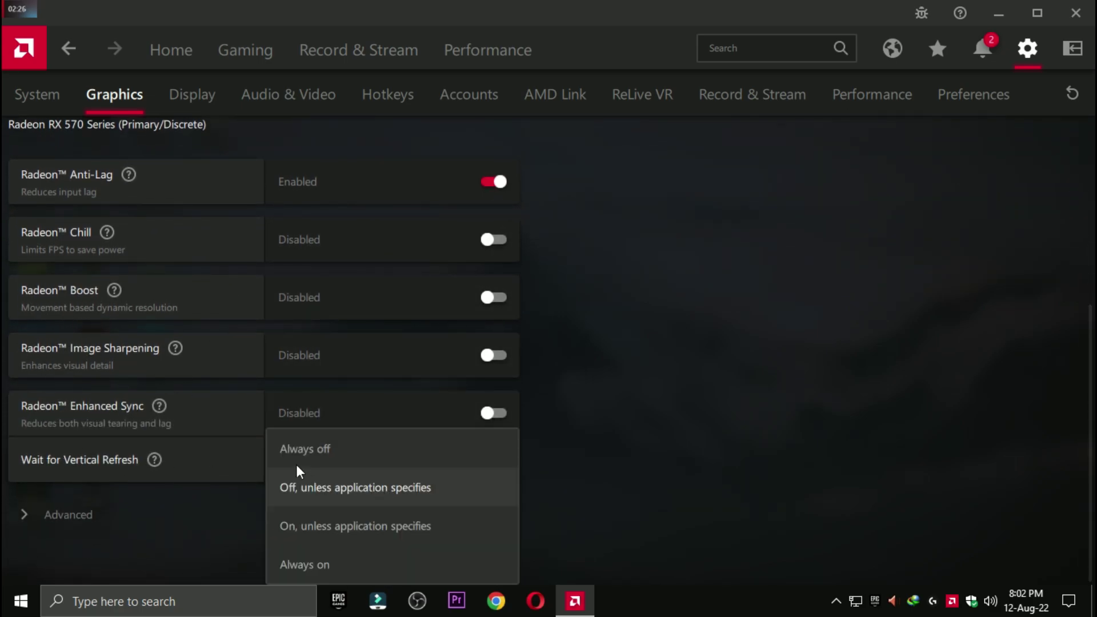
pyautogui.click(334, 452)
# - Expand the Advanced graphics settings and set Texture Filtering Quality to Performance
pyautogui.click(72, 499)
pyautogui.scroll(-3, 263, 349)
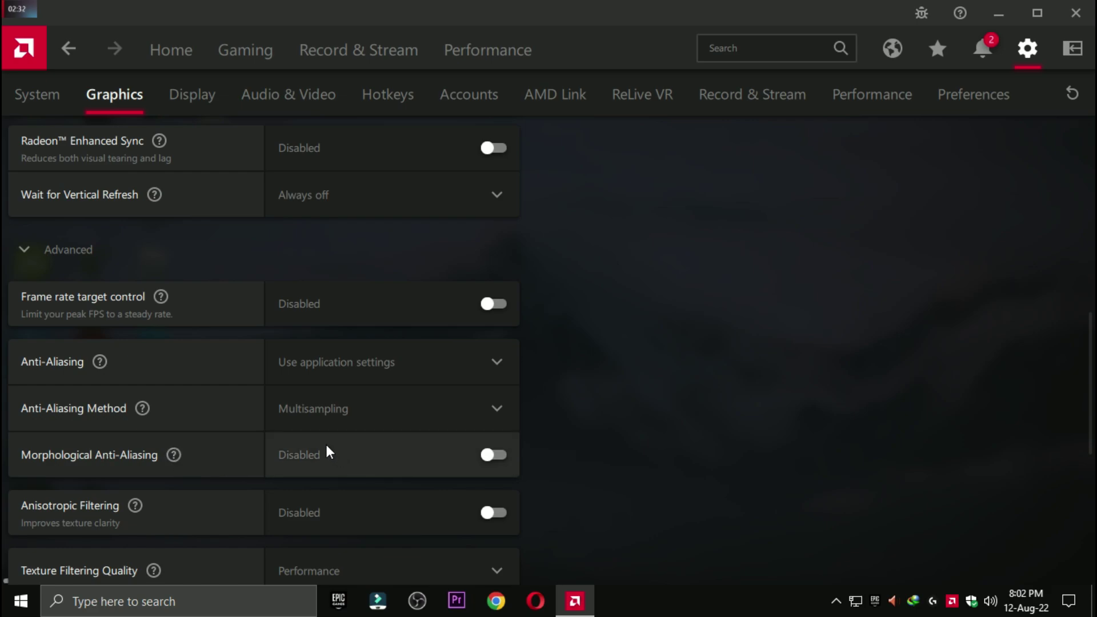
pyautogui.scroll(-5, 330, 455)
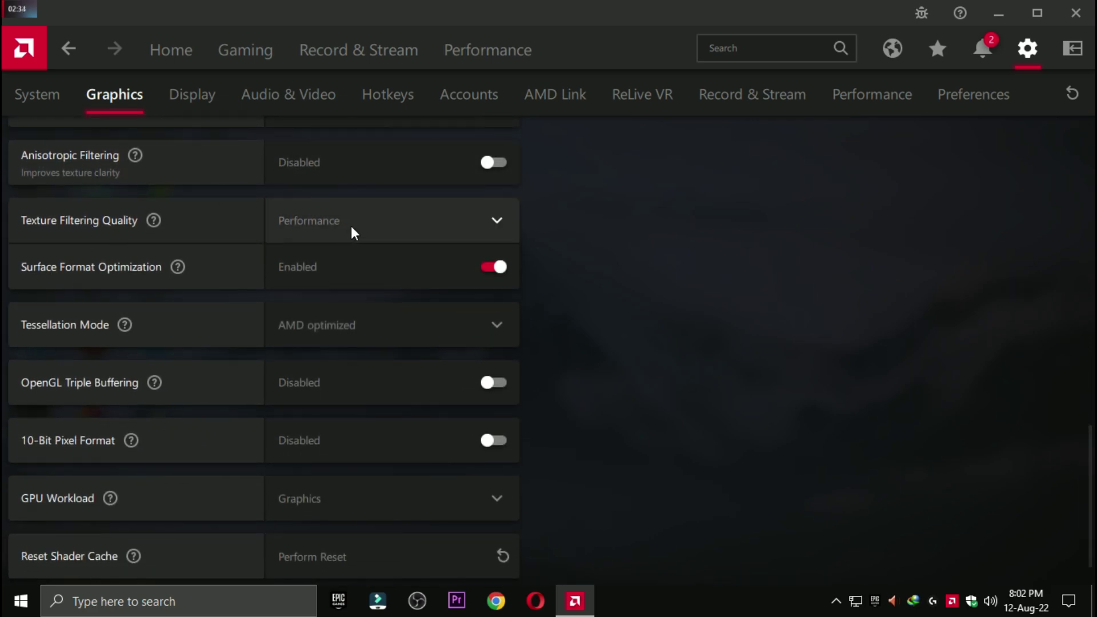
pyautogui.click(352, 227)
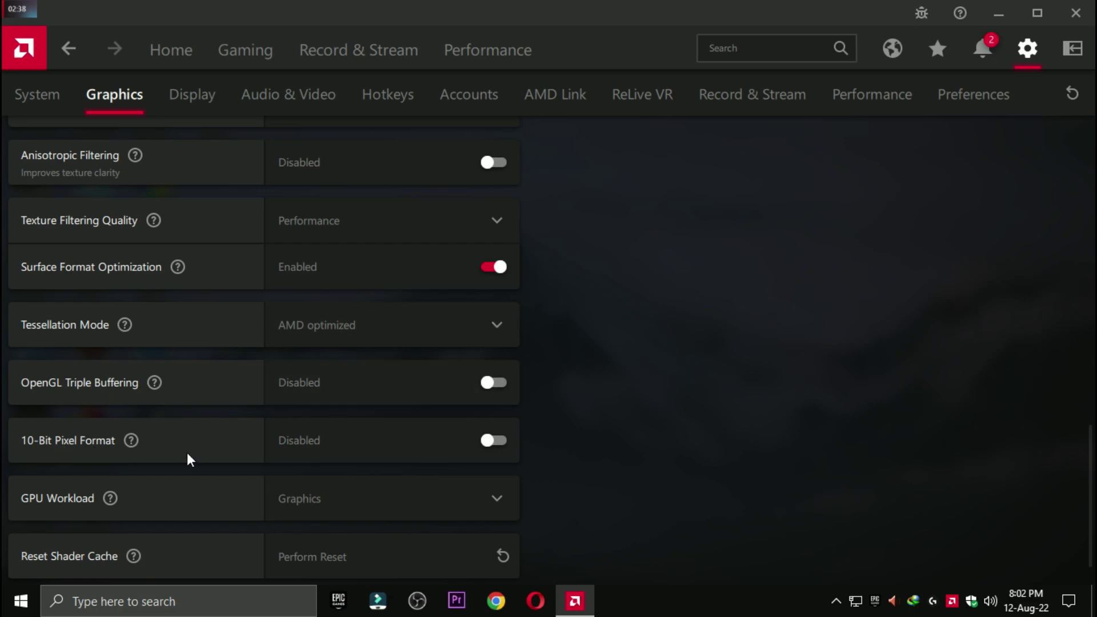
pyautogui.scroll(-1, 223, 461)
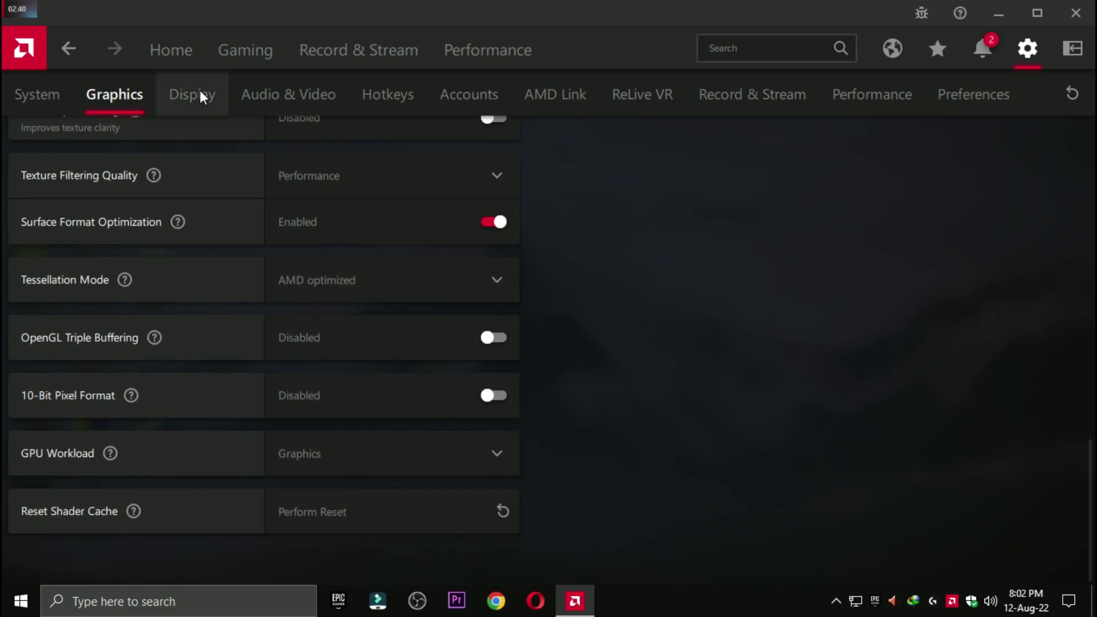
# - Set the display's Scaling Mode to Preserve aspect ratio and review the other Display options
pyautogui.click(200, 95)
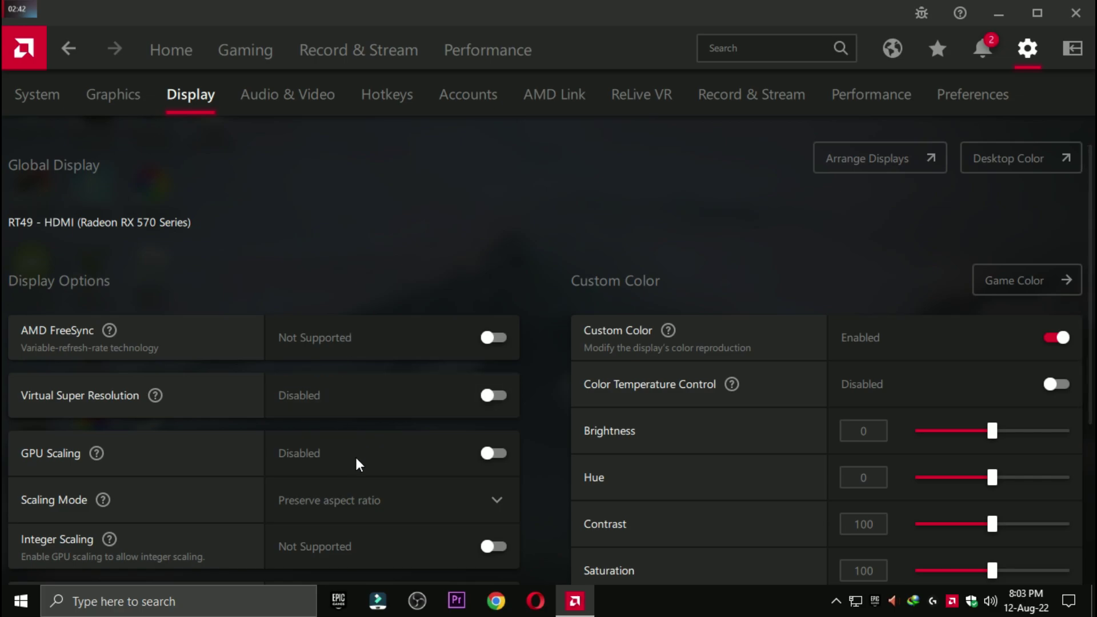
pyautogui.scroll(-1, 354, 459)
pyautogui.click(328, 451)
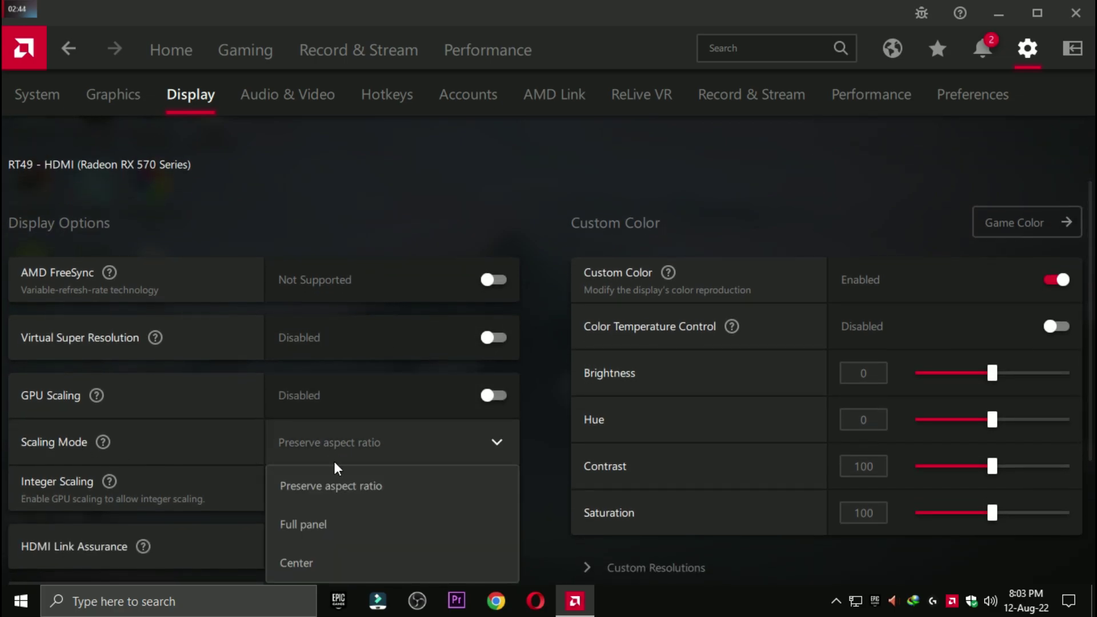
pyautogui.click(325, 488)
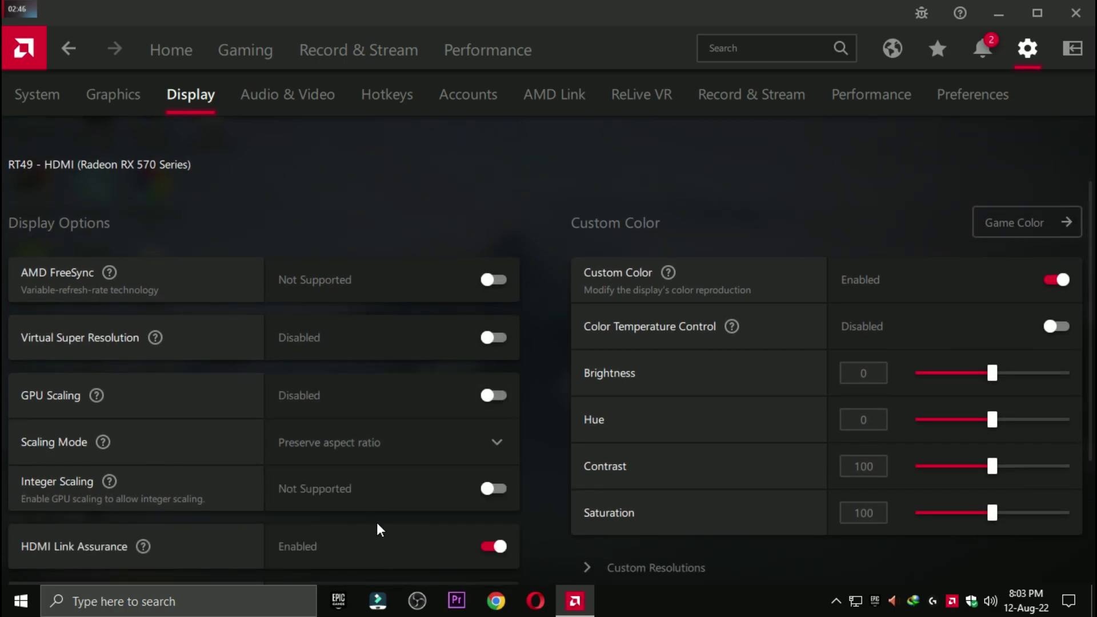
pyautogui.scroll(-3, 400, 508)
pyautogui.scroll(4, 457, 423)
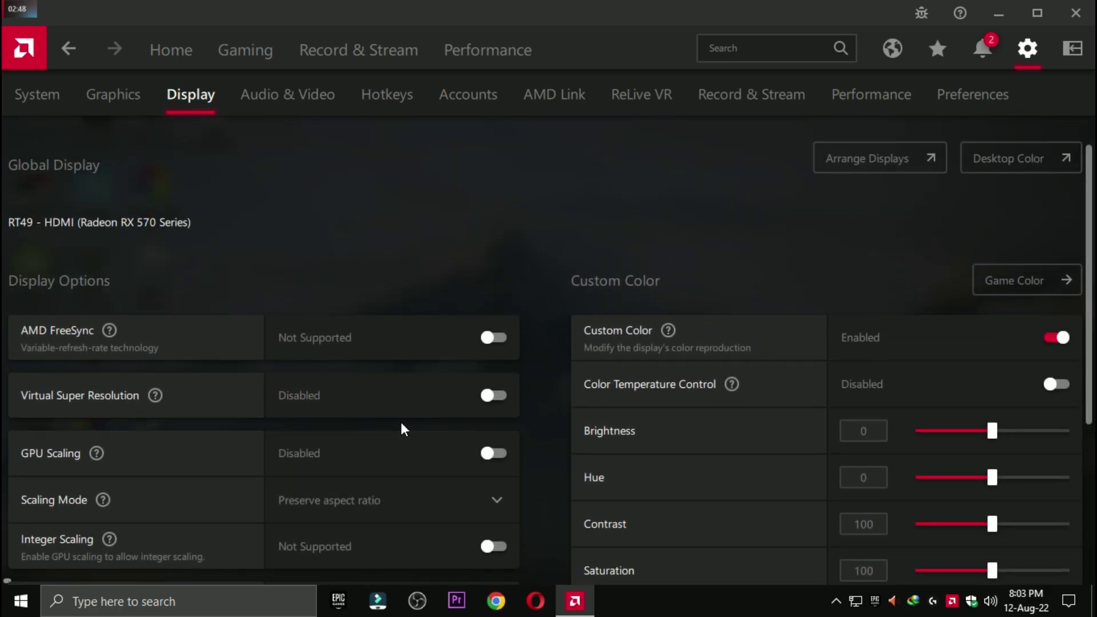
pyautogui.scroll(-3, 859, 531)
pyautogui.scroll(-1, 780, 384)
pyautogui.scroll(4, 755, 309)
# - Look through the Audio & Video, Hotkeys, Accounts, AMD Link and ReLive VR settings
pyautogui.click(296, 91)
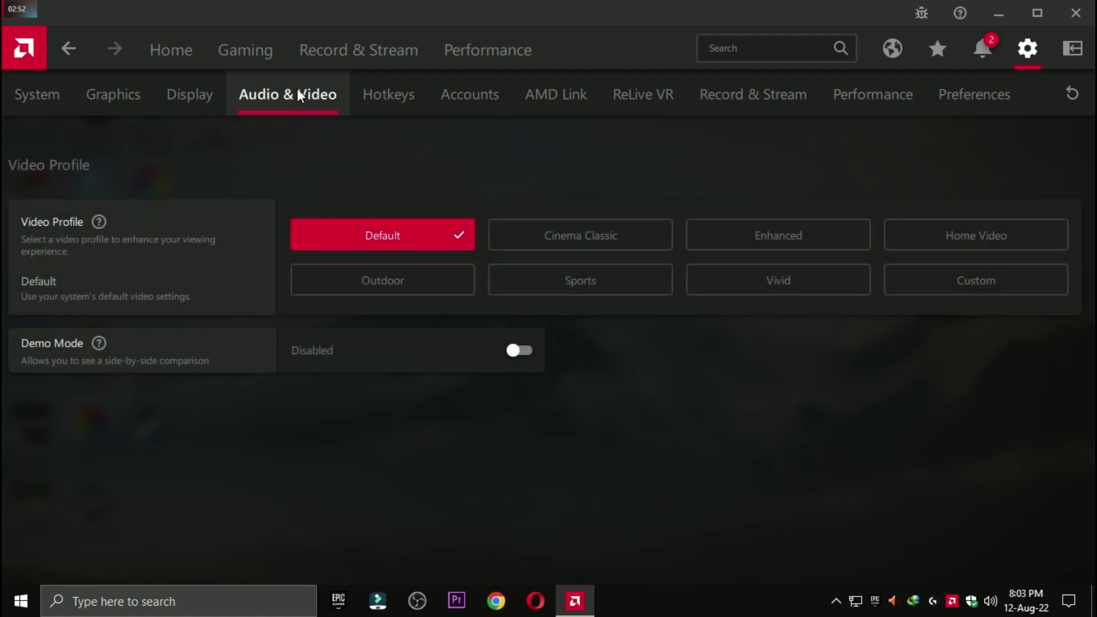
pyautogui.click(387, 105)
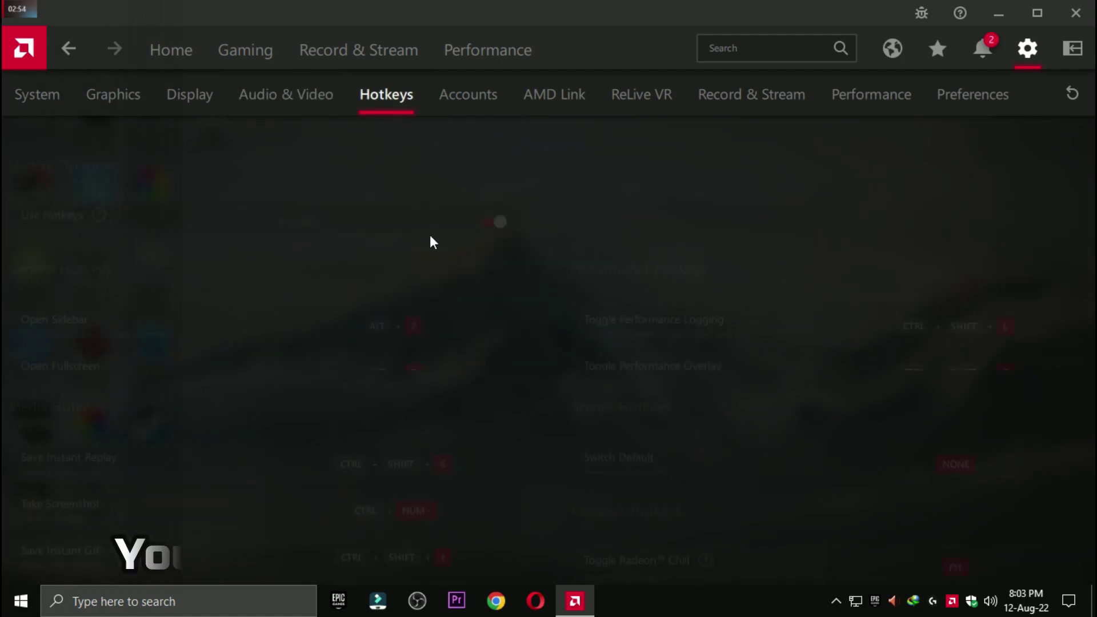
pyautogui.scroll(-9, 217, 374)
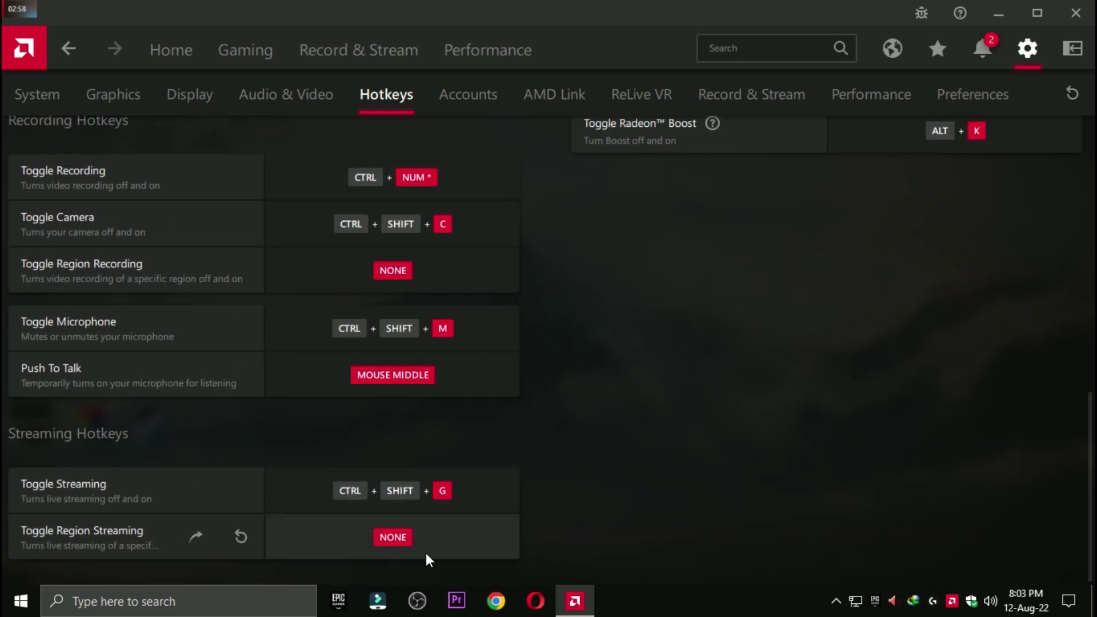
pyautogui.scroll(10, 520, 388)
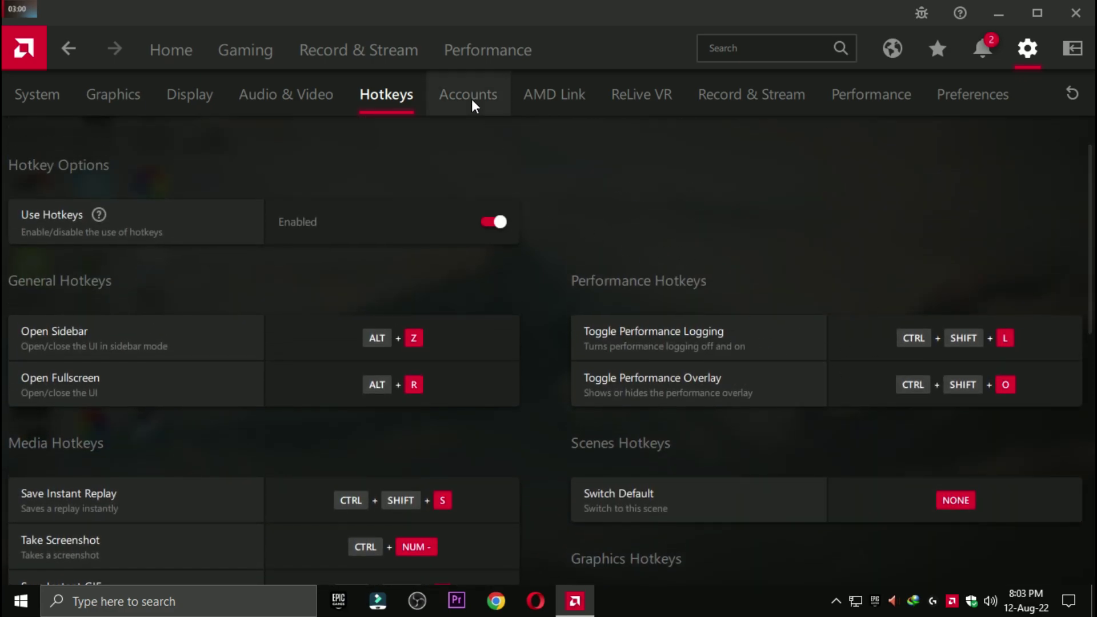
pyautogui.click(472, 100)
pyautogui.click(566, 97)
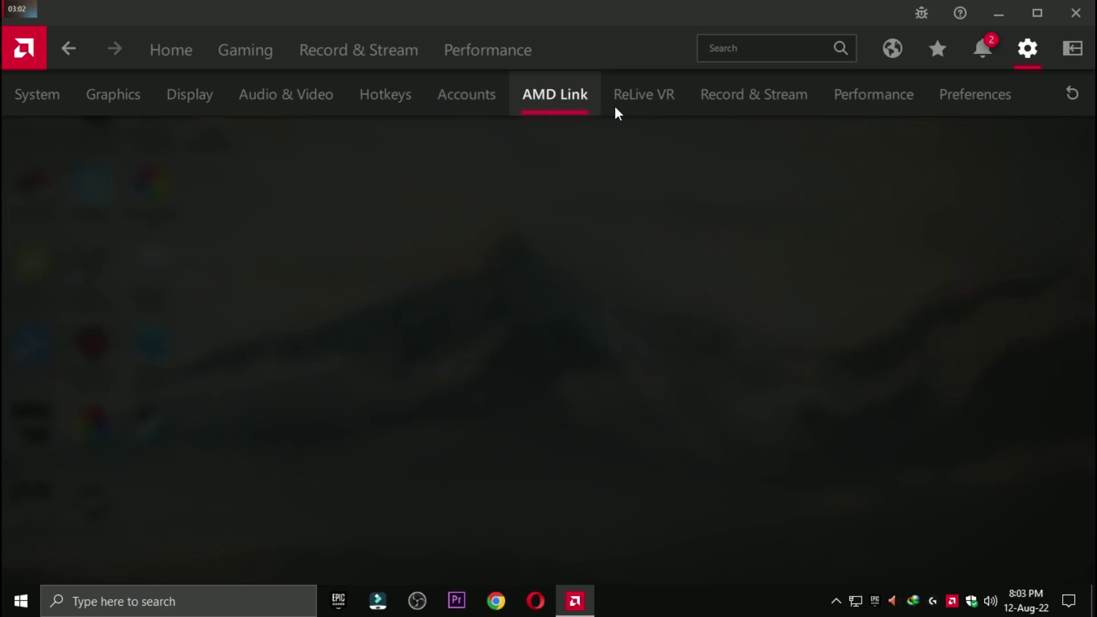
pyautogui.click(629, 103)
# - In the Record & Stream settings, enable Show Indicator and set Recording Resolution to In-Game and Recording Profile to High
pyautogui.click(746, 106)
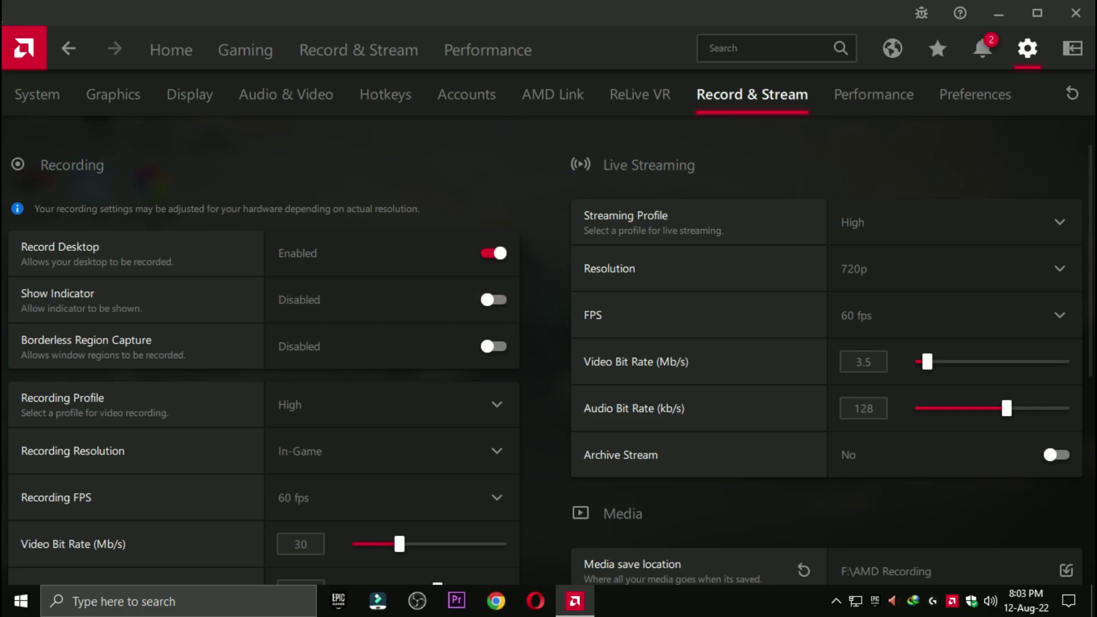
pyautogui.click(486, 300)
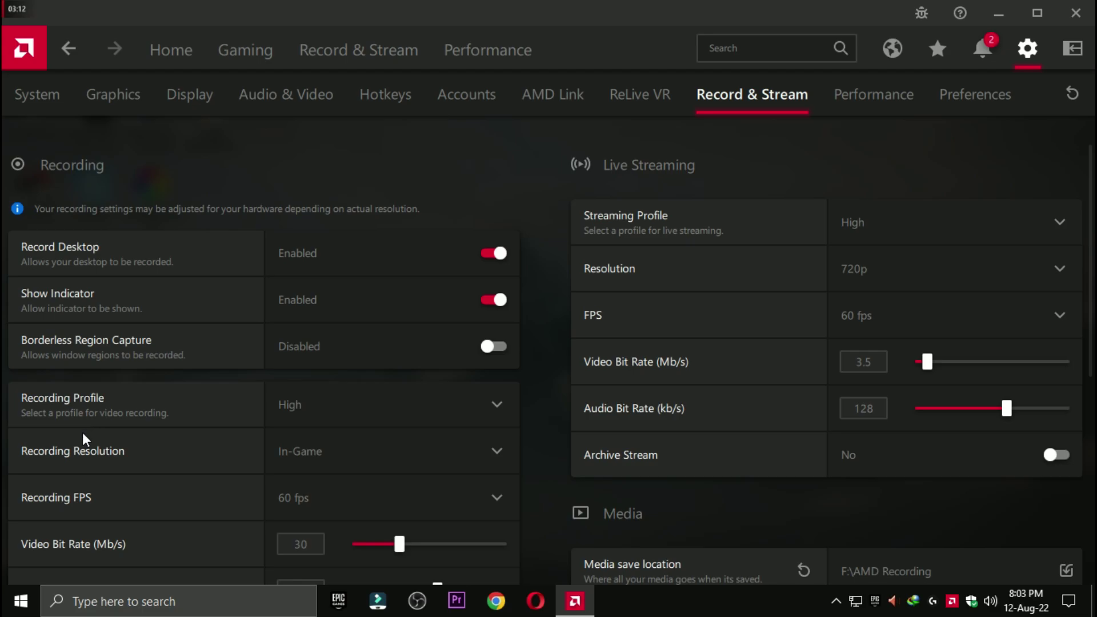
pyautogui.click(323, 466)
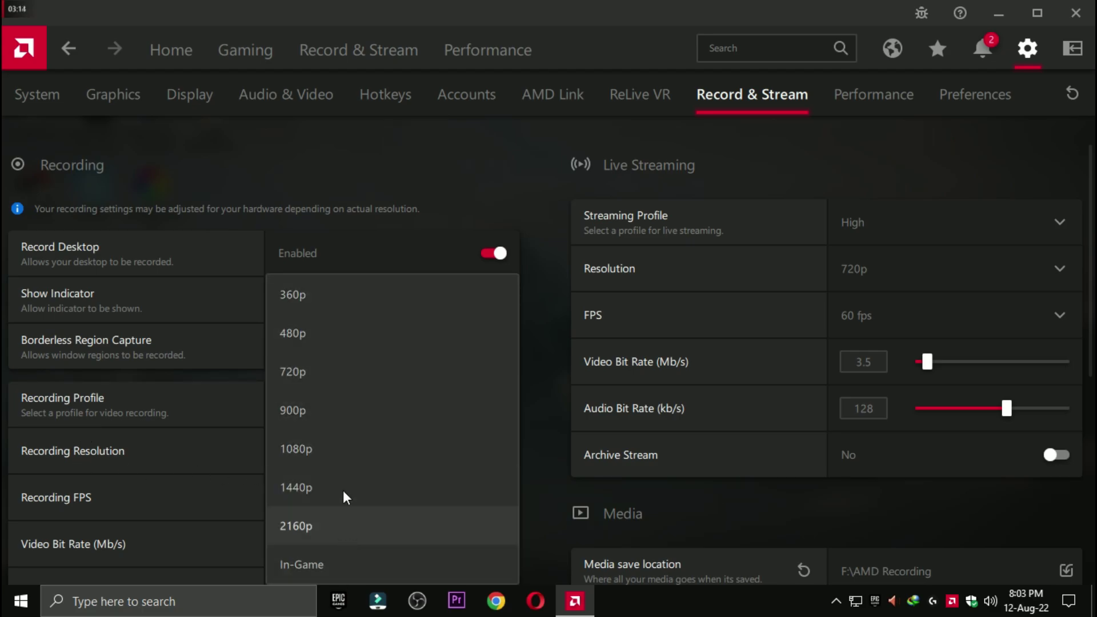
pyautogui.click(320, 568)
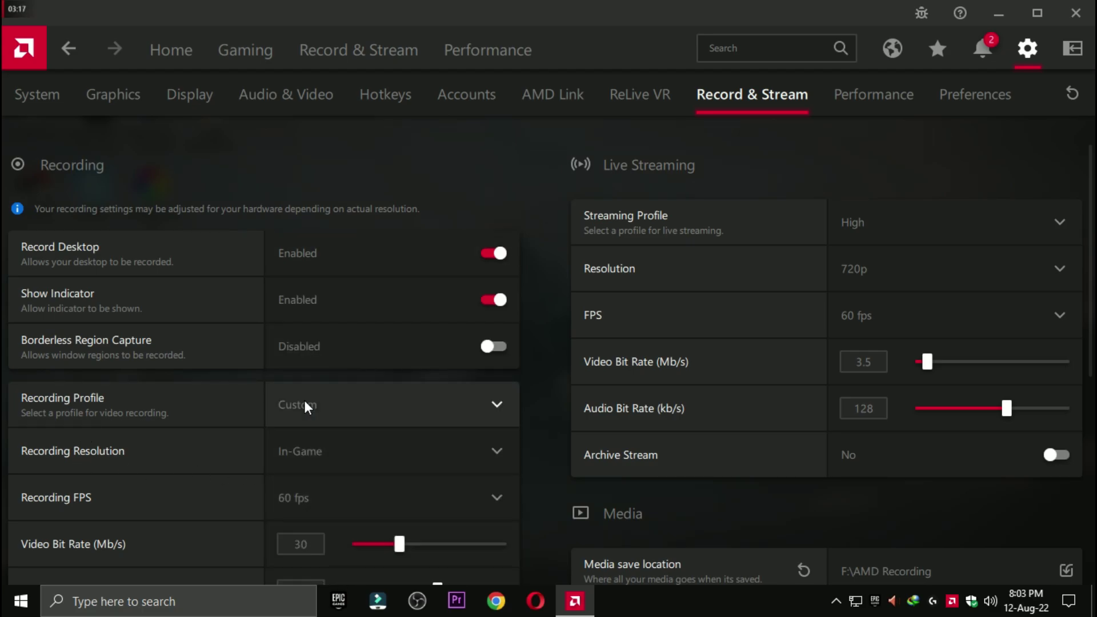
pyautogui.click(314, 409)
pyautogui.click(299, 526)
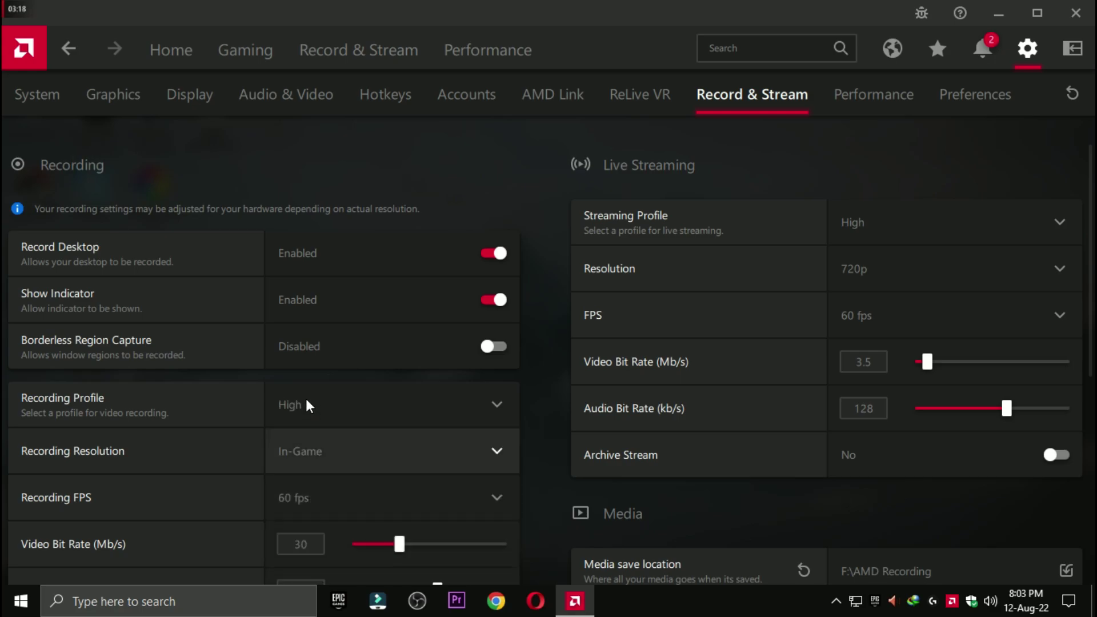
# - Review the remaining recording and microphone options and set the live Streaming Profile to High
pyautogui.scroll(-5, 313, 371)
pyautogui.scroll(-1, 312, 338)
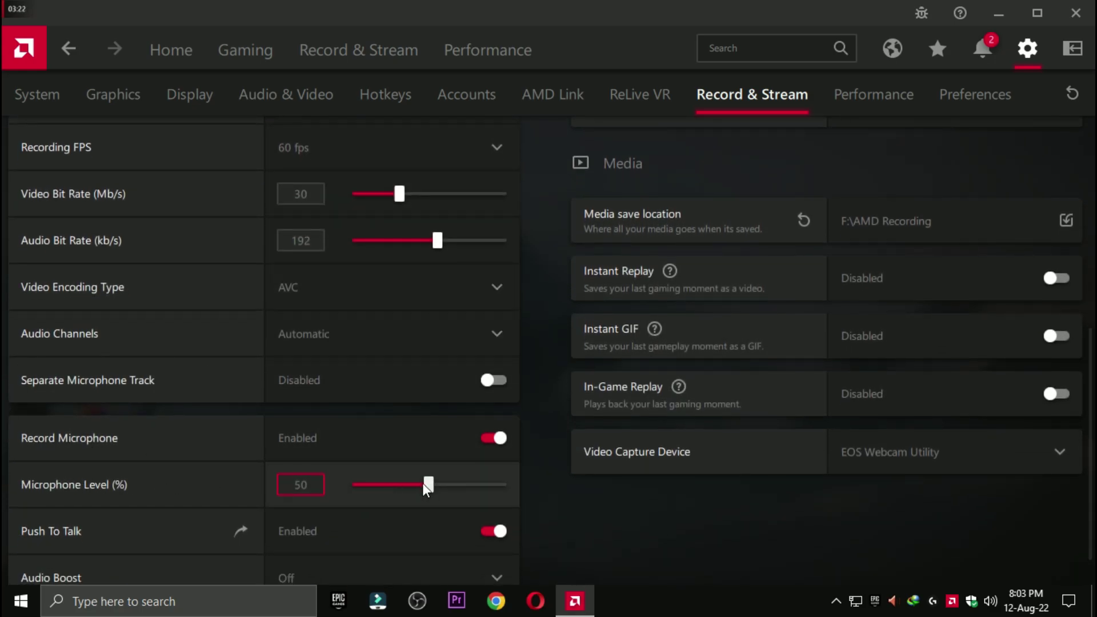
pyautogui.scroll(-1, 300, 487)
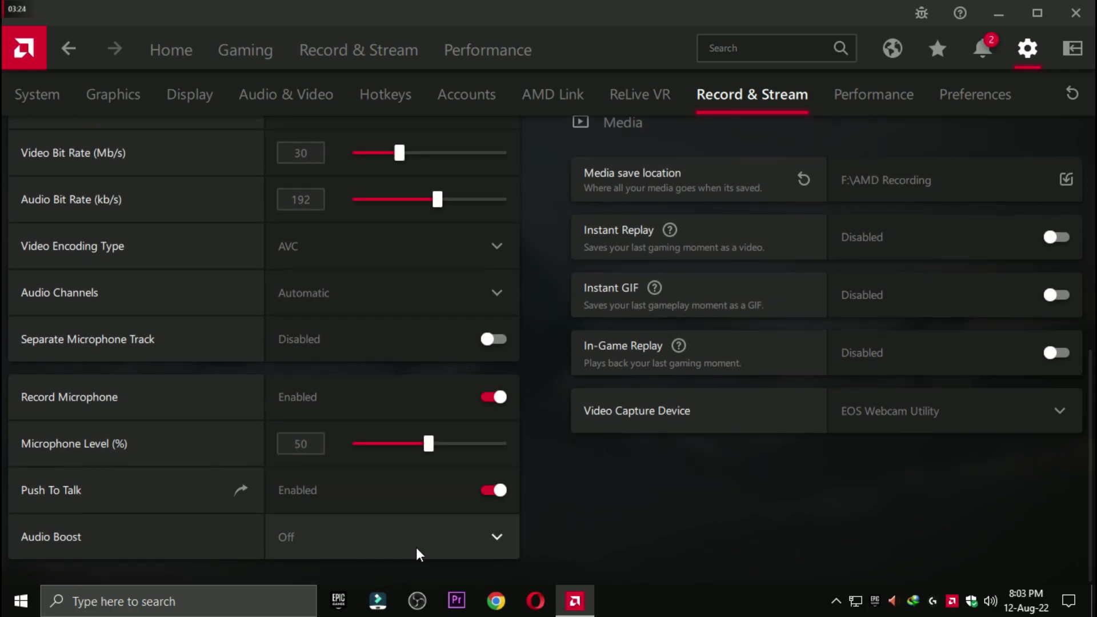
pyautogui.scroll(1, 514, 520)
pyautogui.scroll(5, 585, 499)
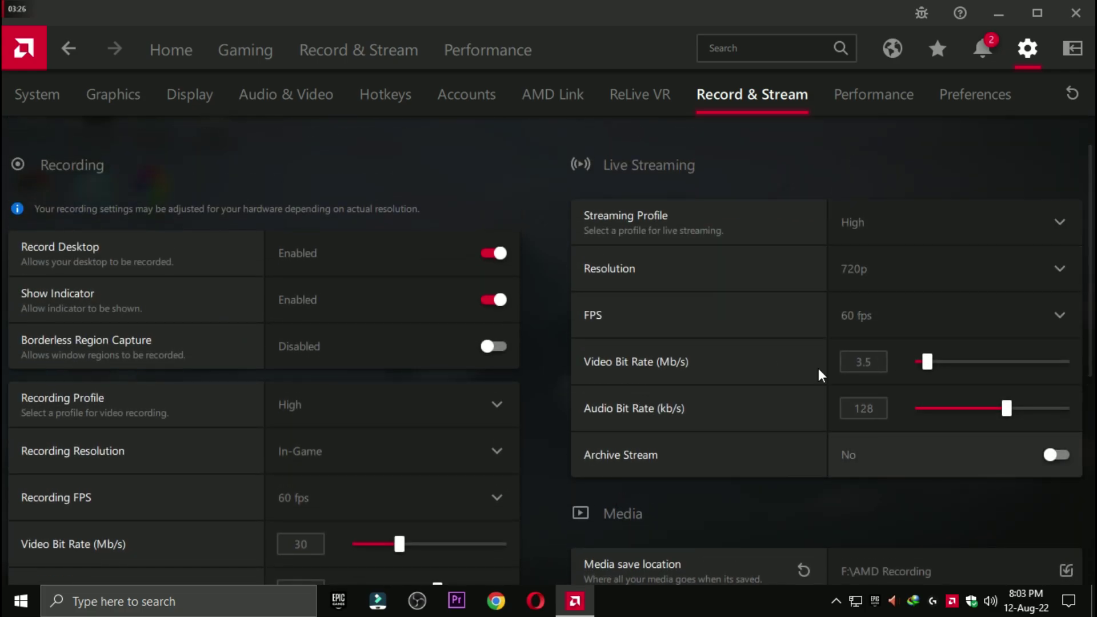
pyautogui.click(951, 231)
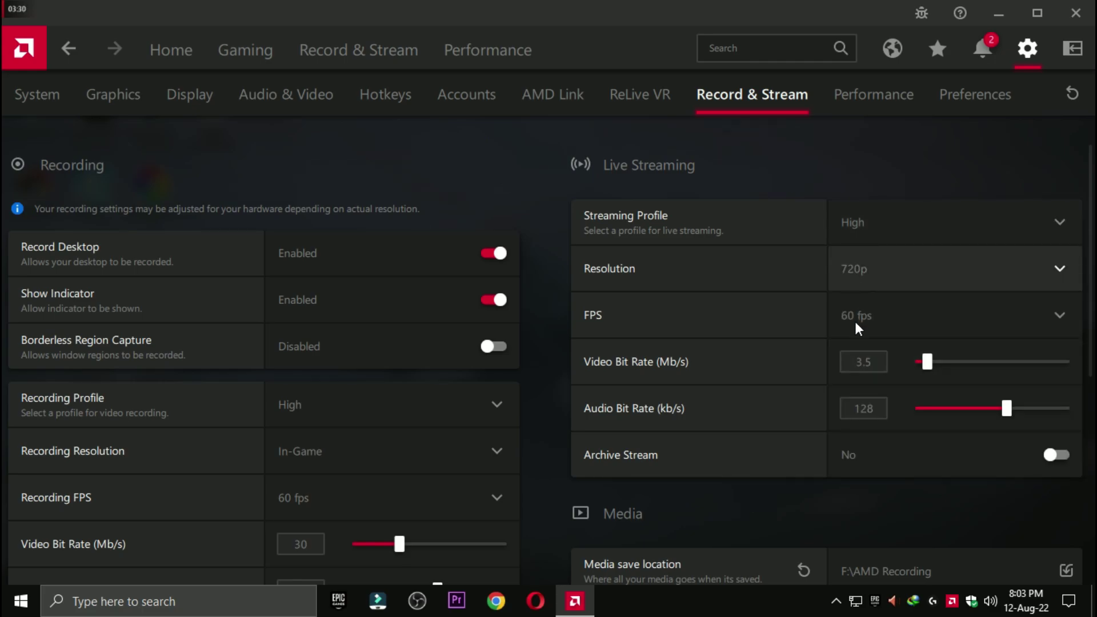
# - Set the media save location to the AMD Recording folder on Local Disk (F:) and review the remaining media options
pyautogui.scroll(-1, 740, 483)
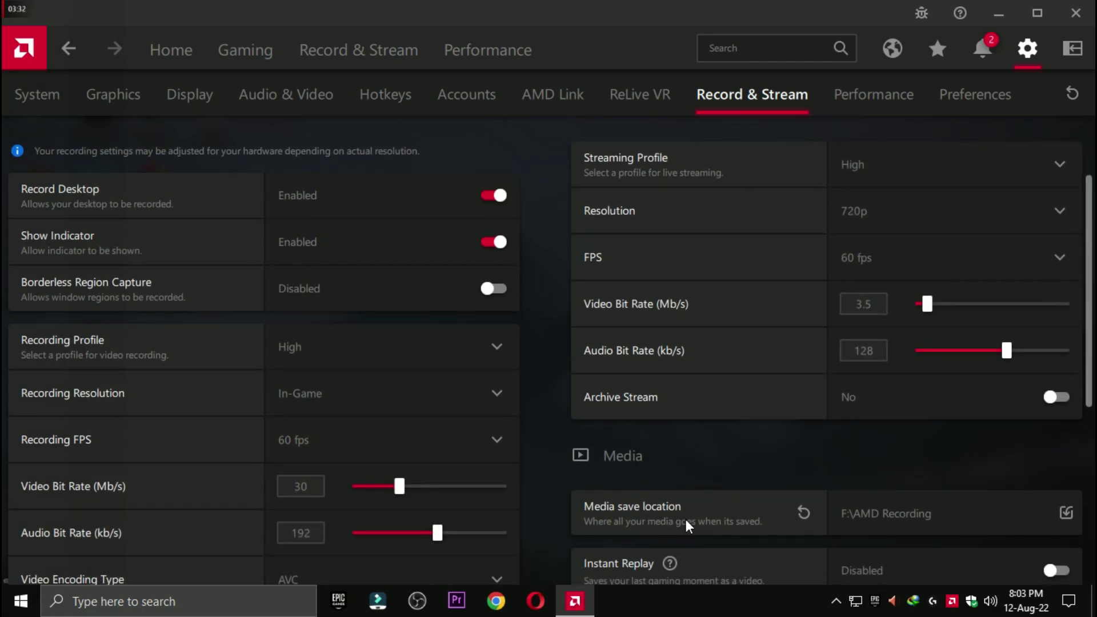
pyautogui.click(917, 511)
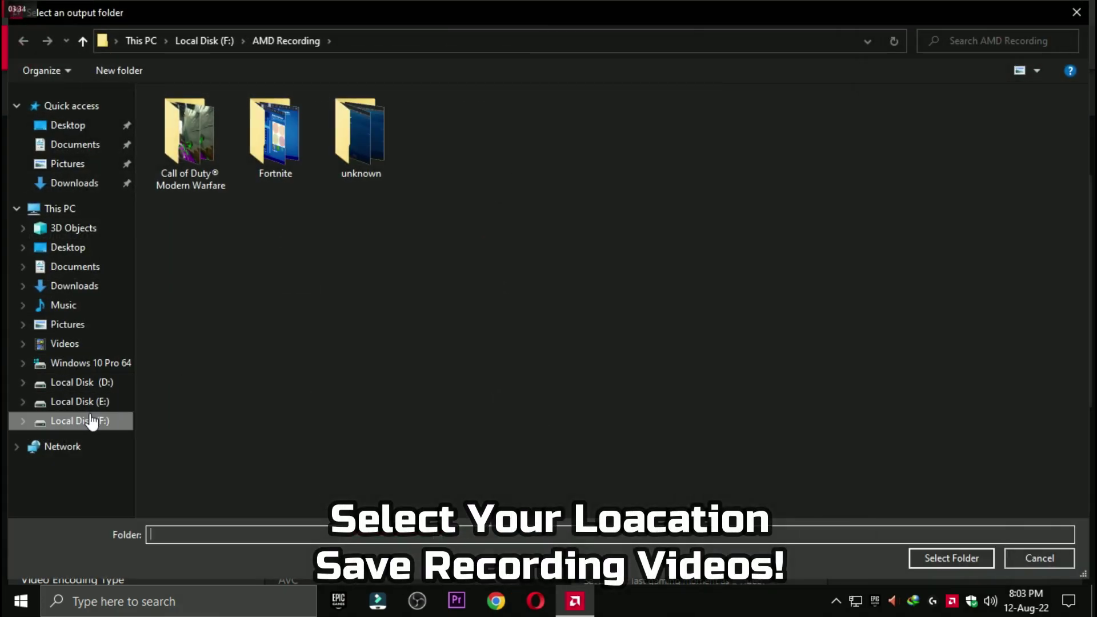
pyautogui.click(90, 421)
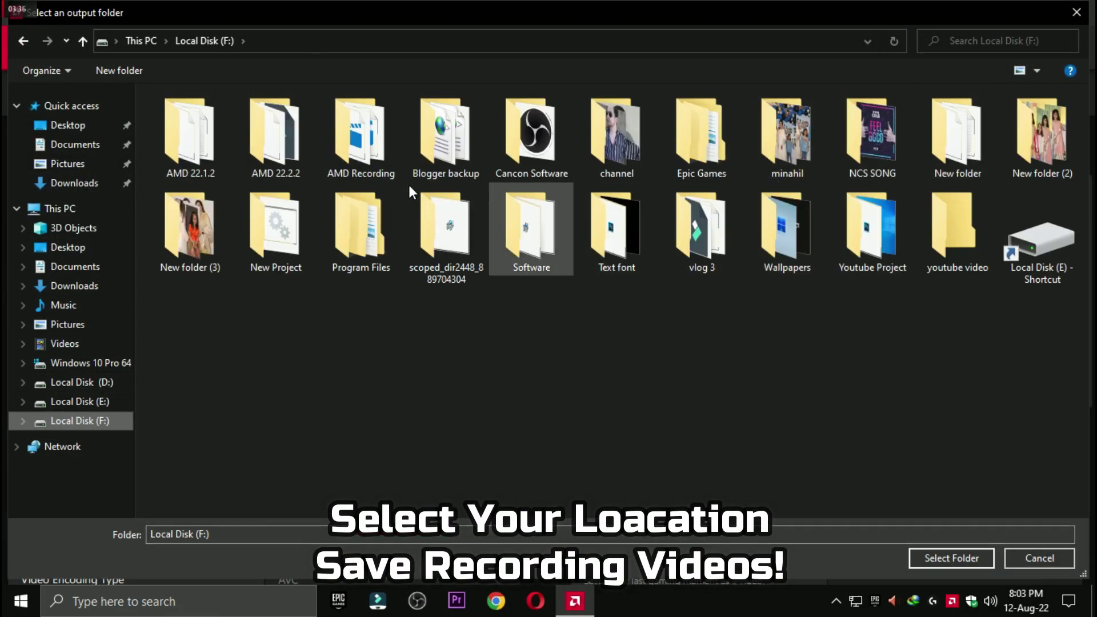
pyautogui.doubleClick(366, 156)
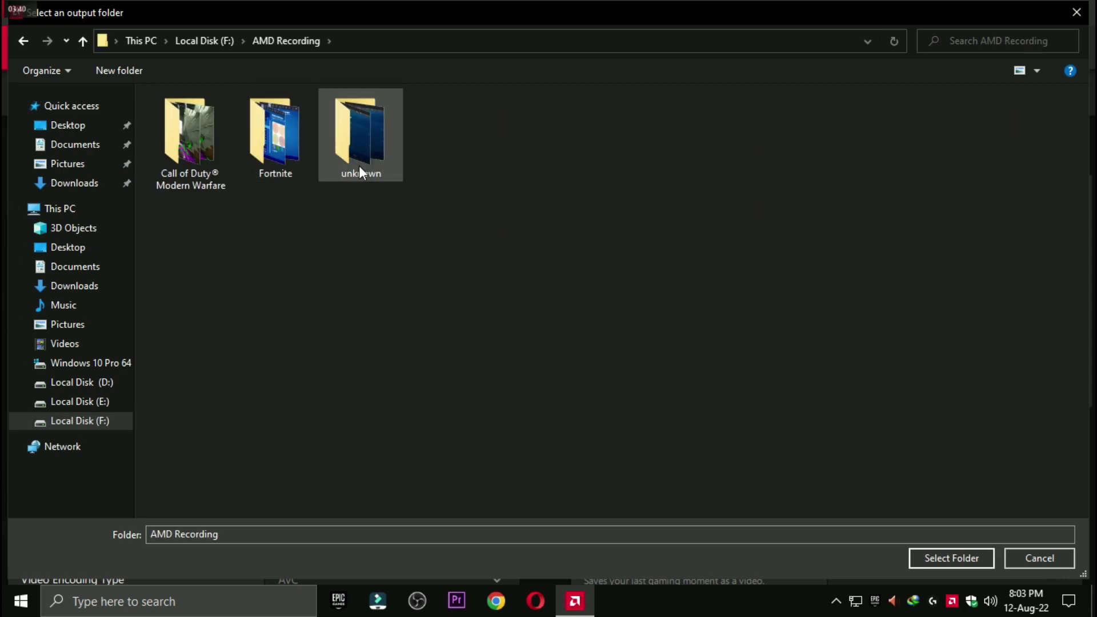
pyautogui.click(968, 556)
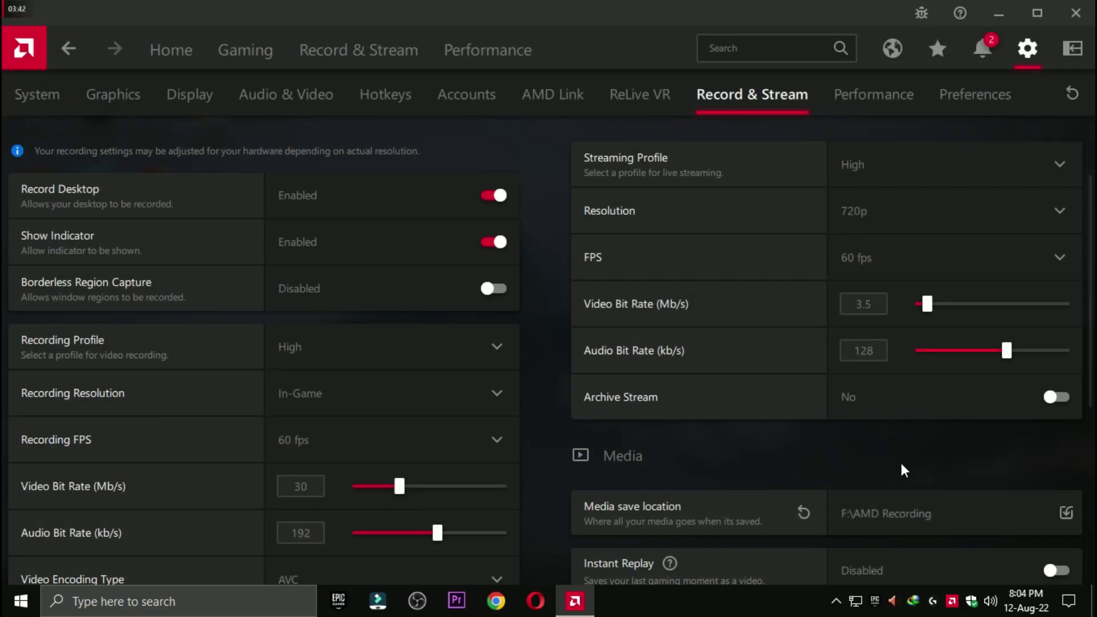
pyautogui.scroll(-1, 891, 472)
pyautogui.scroll(-1, 921, 510)
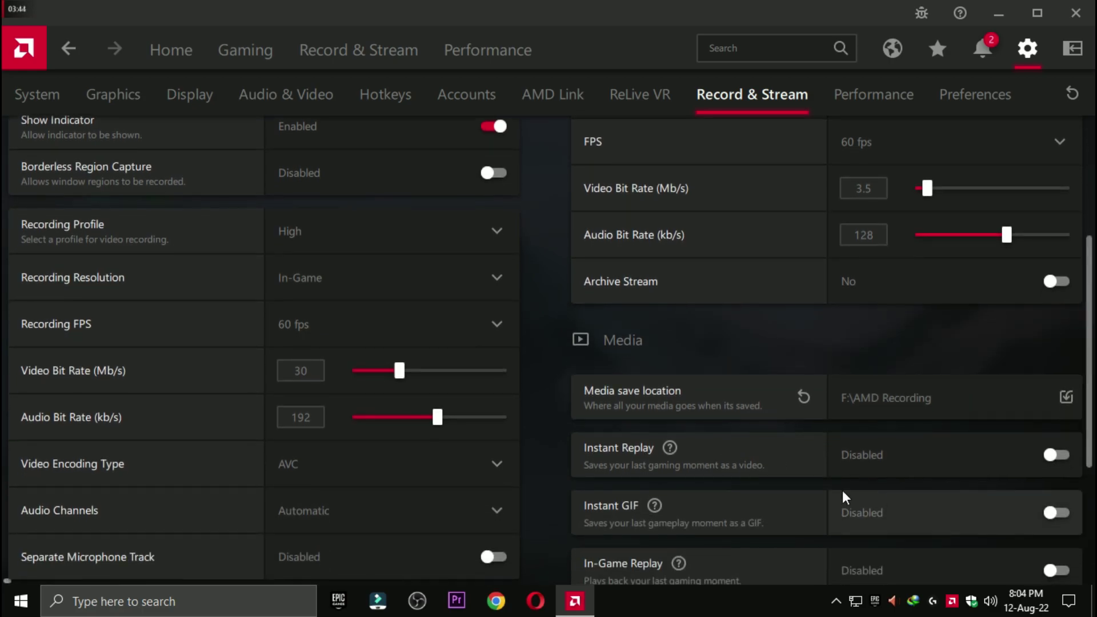
pyautogui.scroll(-4, 915, 479)
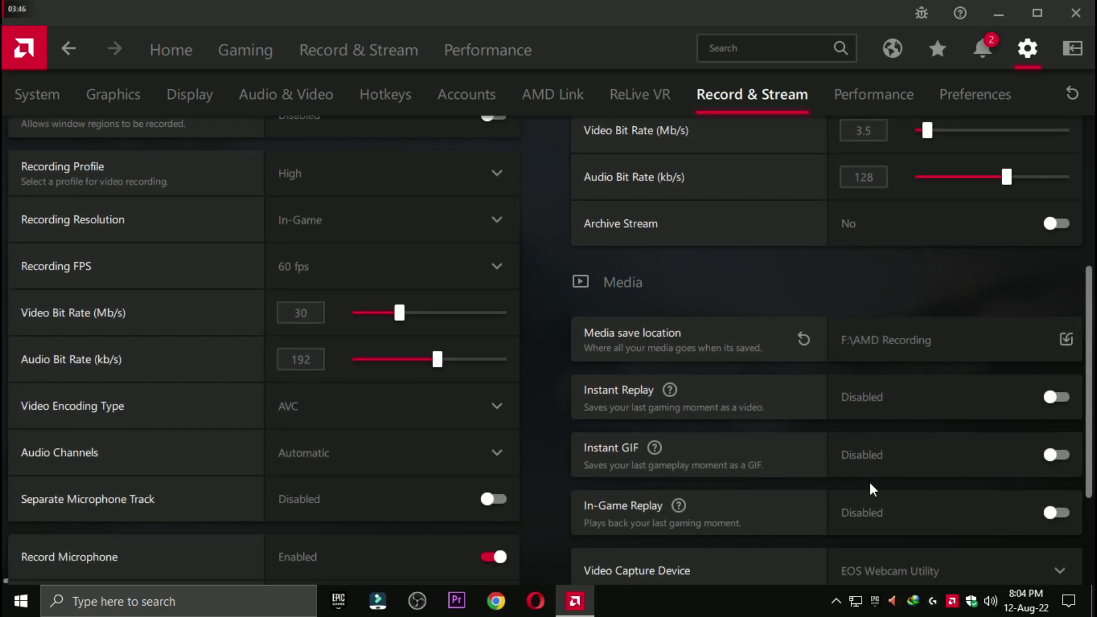
# - Preview the metrics overlay from the Performance settings and switch it off again
pyautogui.click(861, 112)
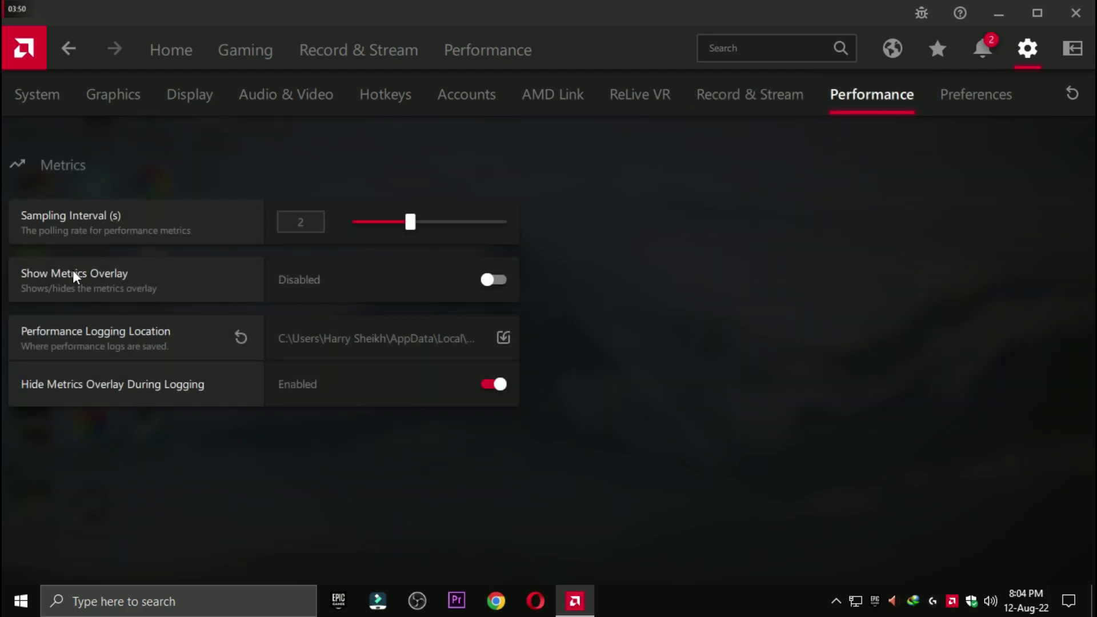
pyautogui.click(493, 279)
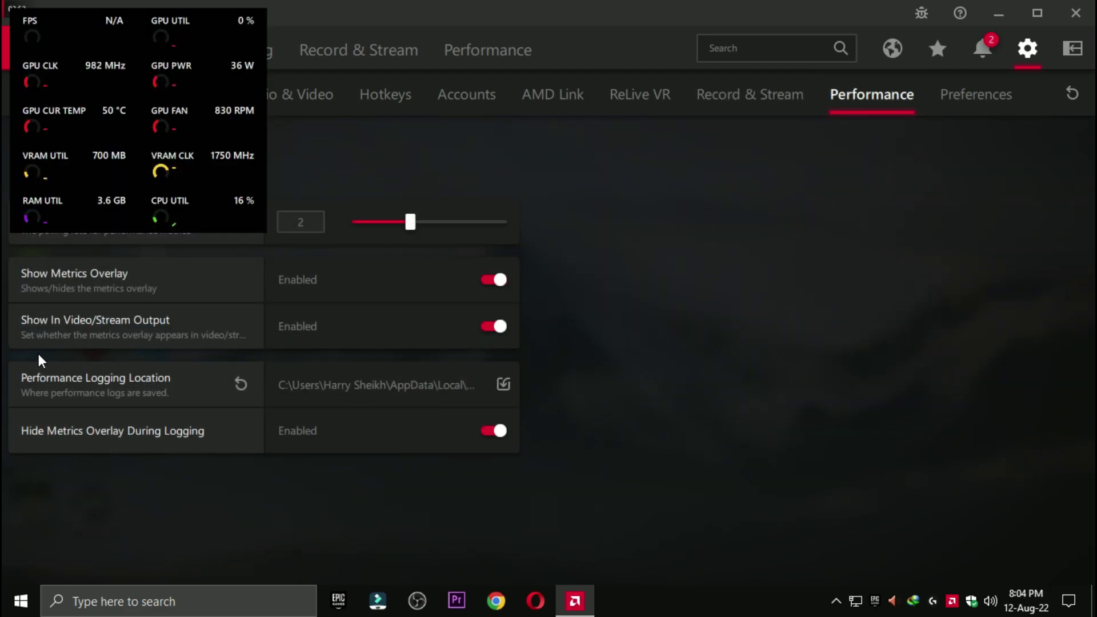
pyautogui.click(490, 280)
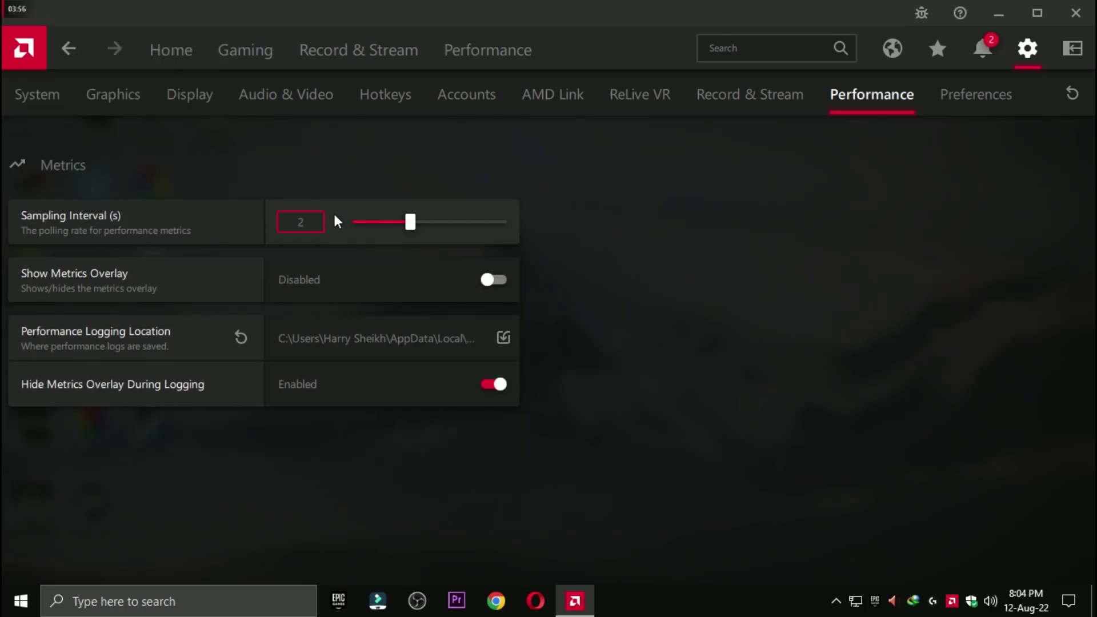
# - Look through the VR streaming and general options in the Preferences settings
pyautogui.click(1020, 113)
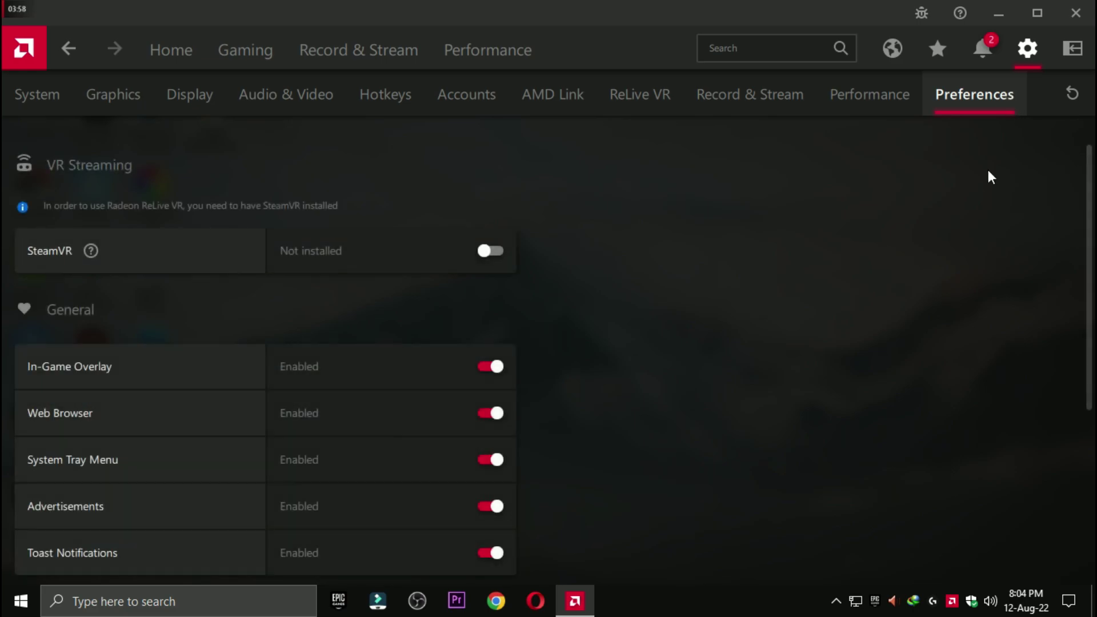
pyautogui.scroll(-5, 413, 279)
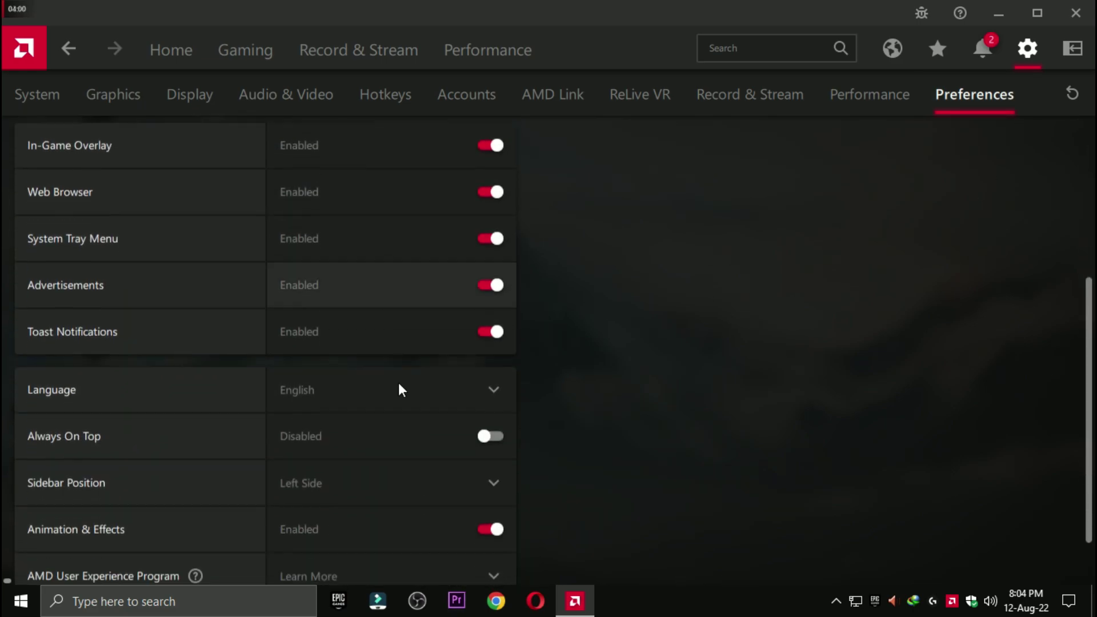
pyautogui.scroll(5, 380, 256)
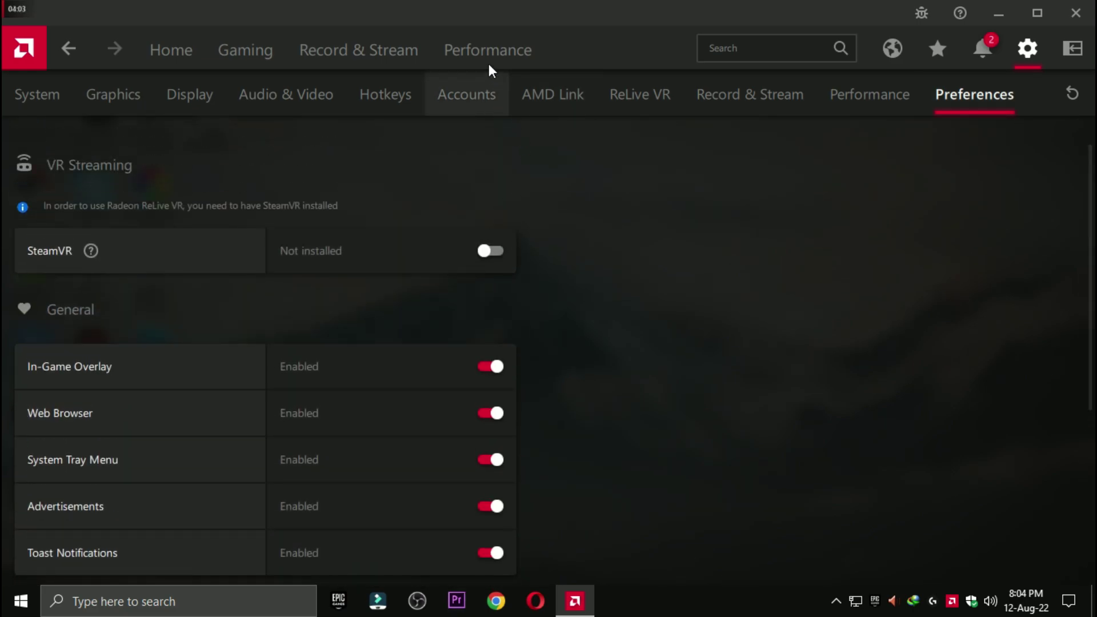
# - Enable Show Metrics Overlay in the Performance metrics' overlay options and set its Location to Top Right
pyautogui.click(490, 50)
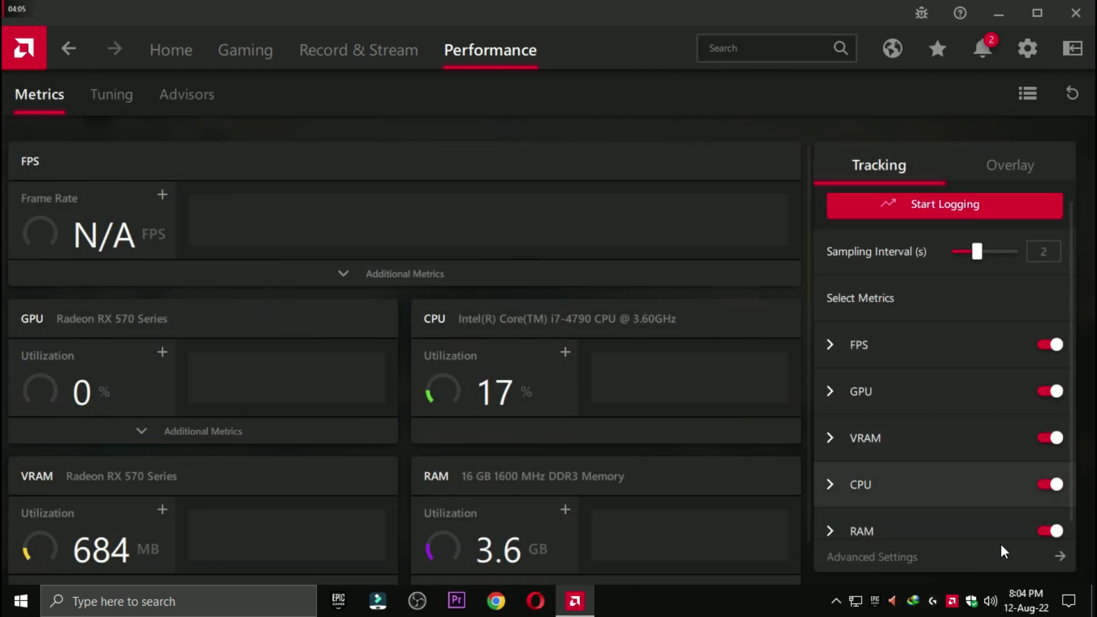
pyautogui.scroll(-2, 1003, 537)
pyautogui.scroll(2, 994, 343)
pyautogui.click(1009, 165)
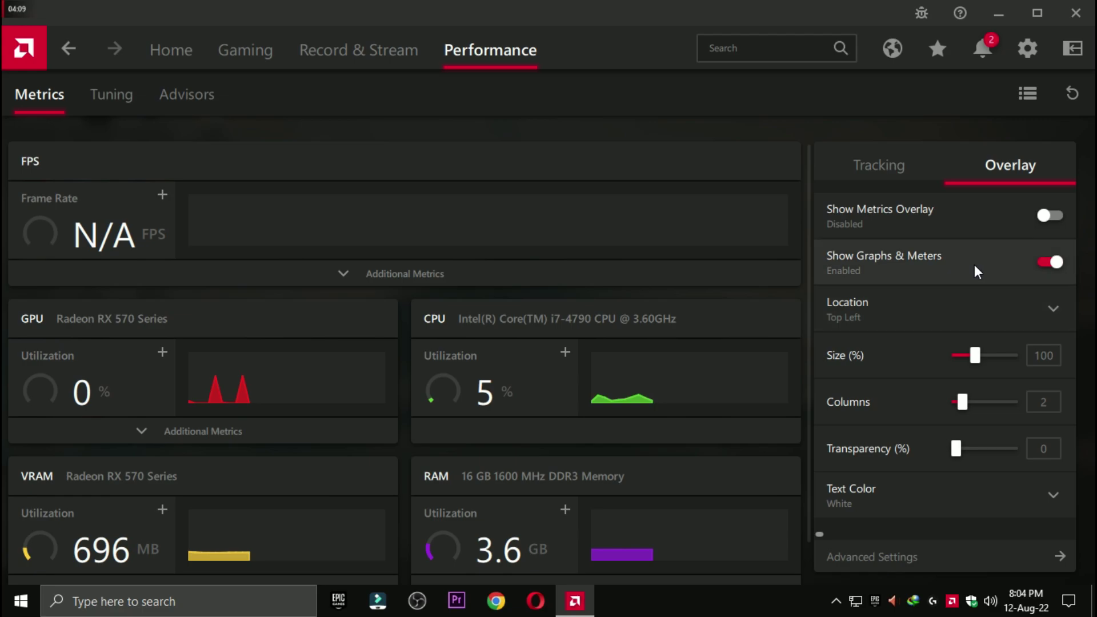
pyautogui.click(890, 217)
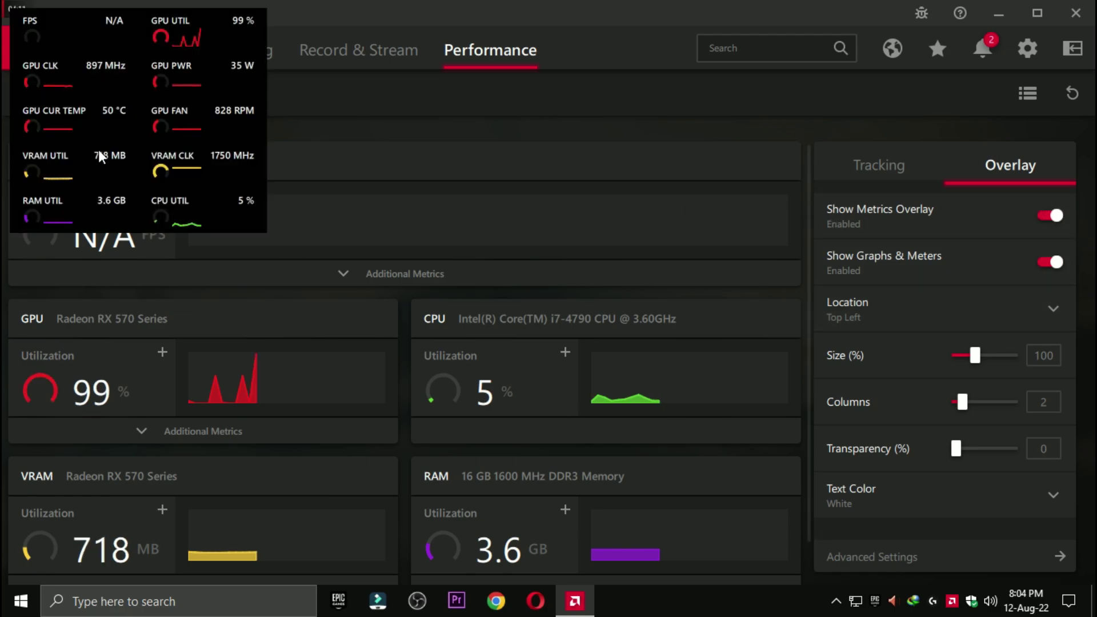
pyautogui.click(834, 311)
pyautogui.click(888, 390)
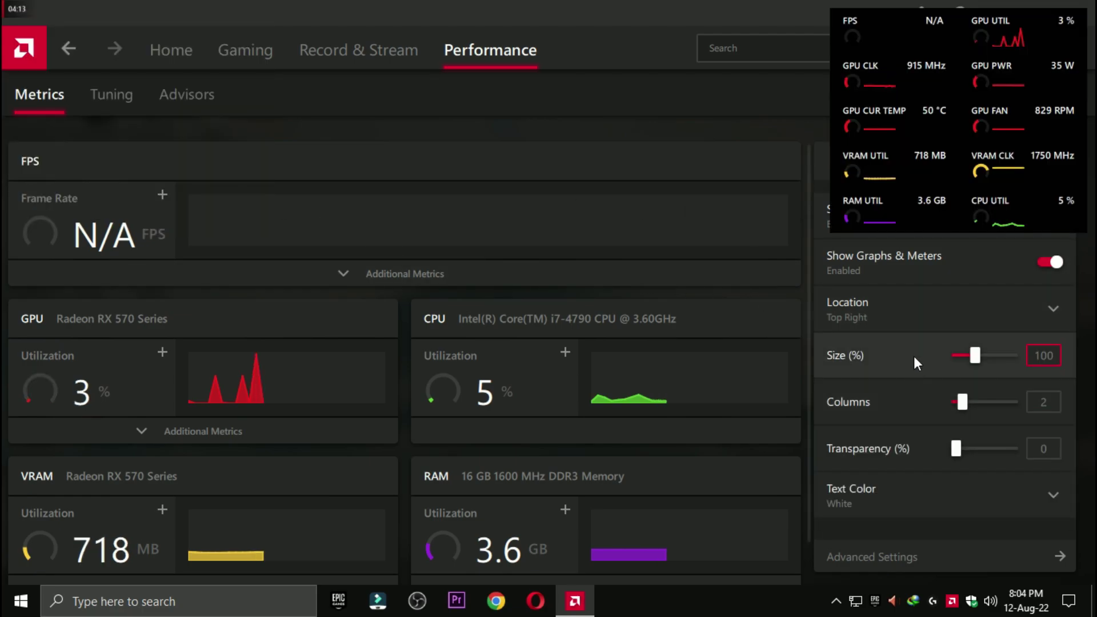
# - Try 4 columns for the metrics overlay, restore 2, and try out a higher overlay transparency
pyautogui.moveTo(968, 409); pyautogui.dragTo(972, 406)
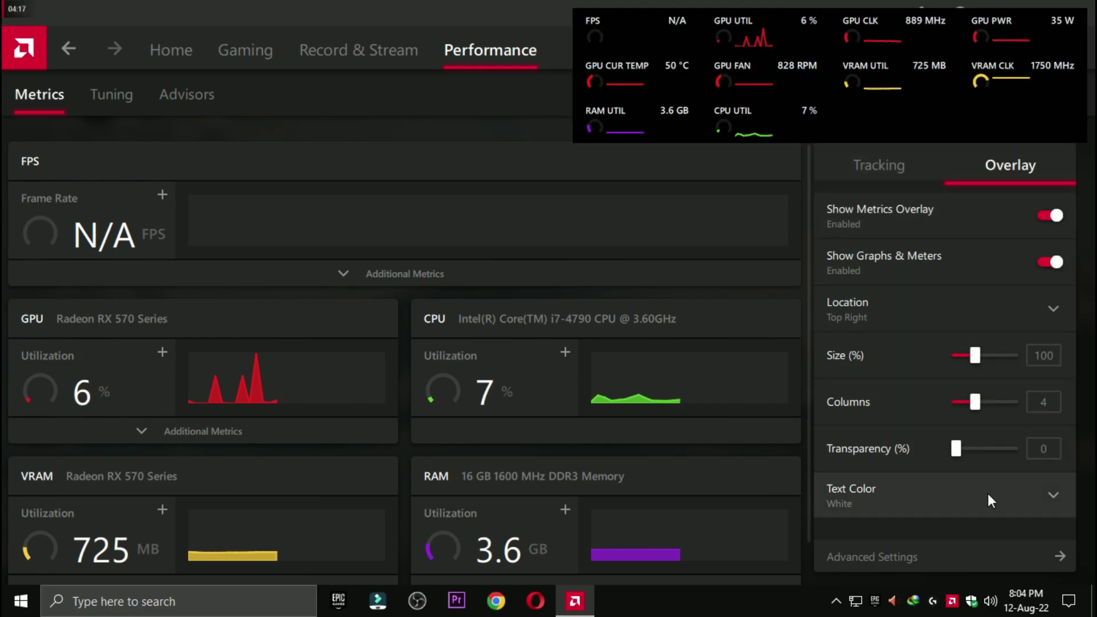
pyautogui.moveTo(972, 404); pyautogui.dragTo(960, 399)
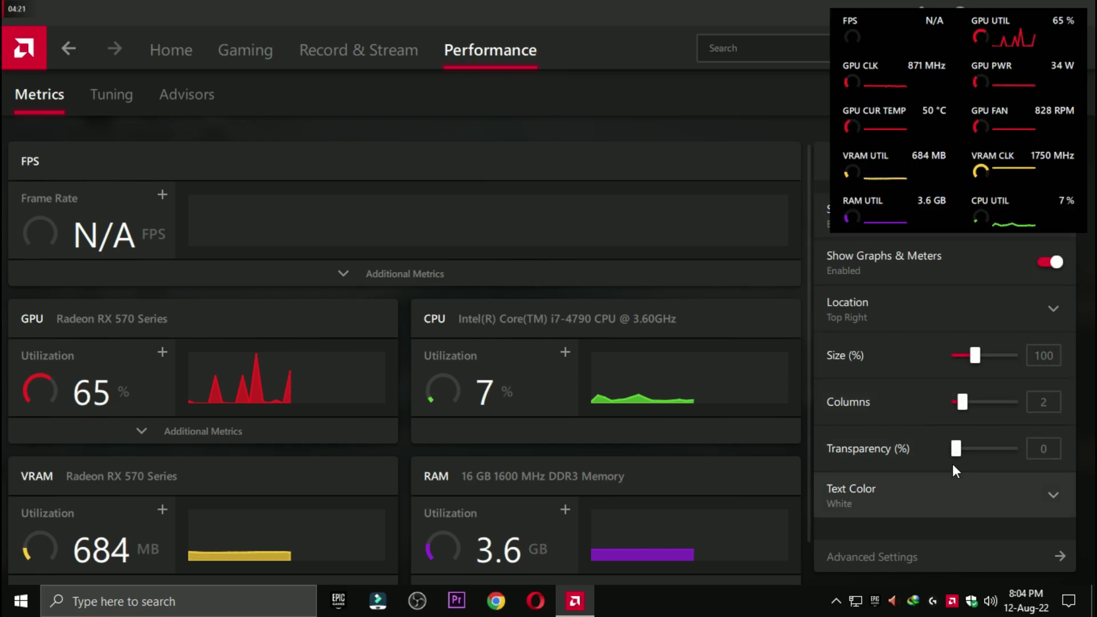
pyautogui.moveTo(955, 448); pyautogui.dragTo(980, 449)
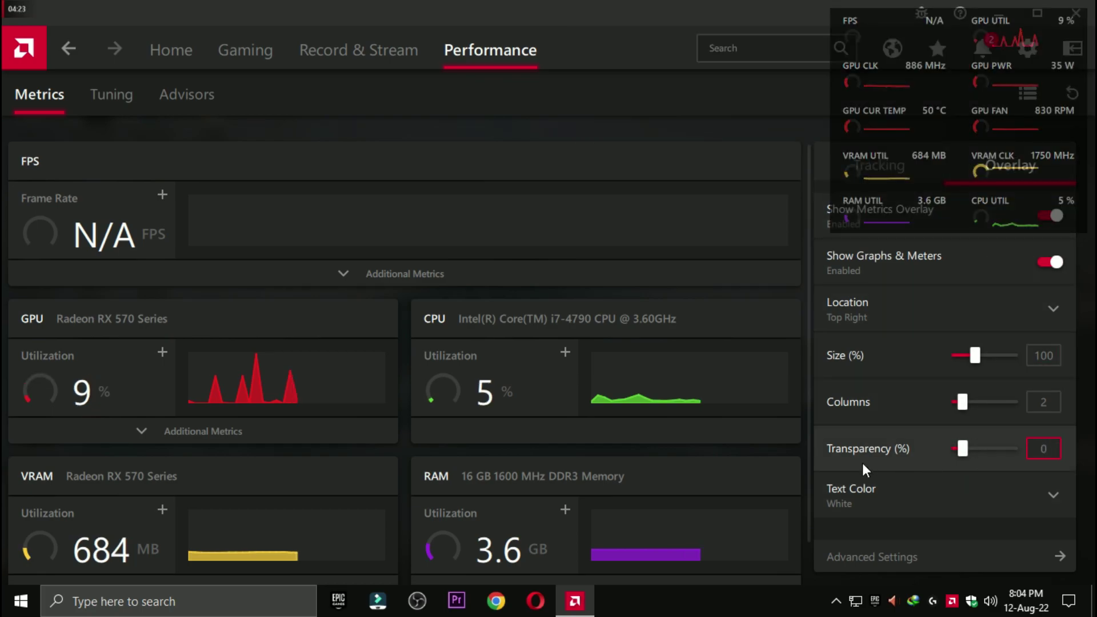
# - Try Magenta as the overlay's Text Color, restore White, and disable Show Metrics Overlay
pyautogui.click(923, 500)
pyautogui.click(896, 540)
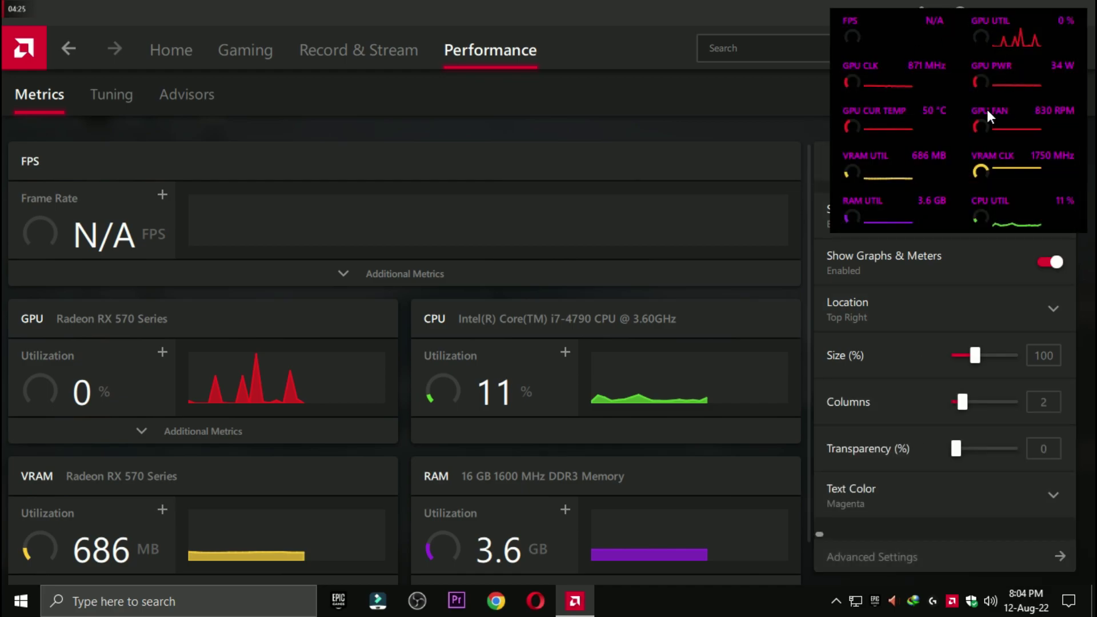
pyautogui.click(967, 490)
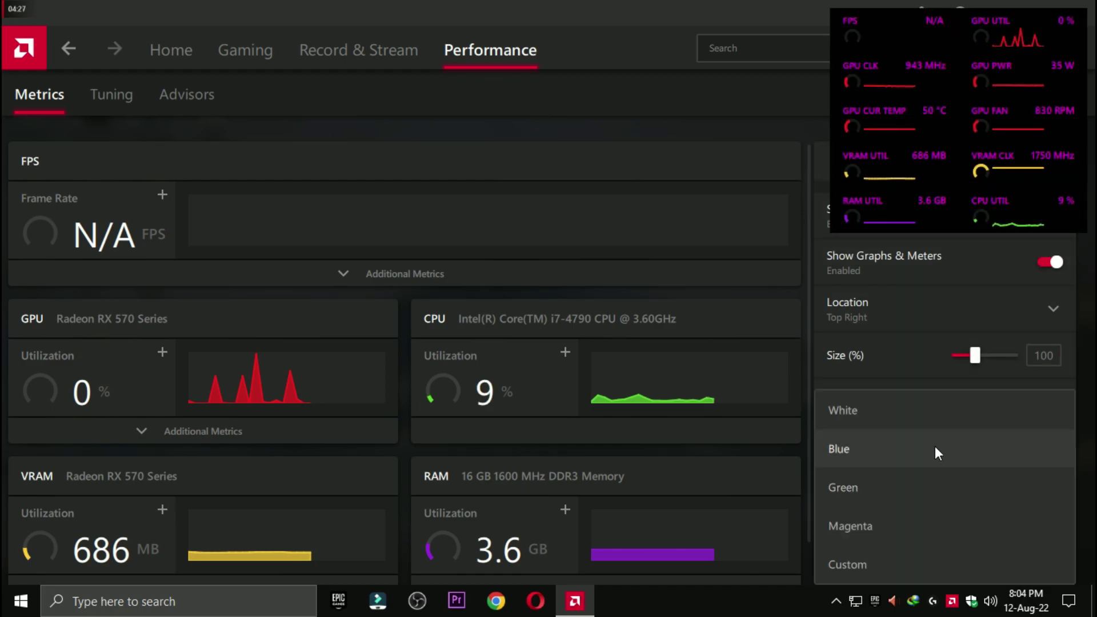
pyautogui.click(926, 420)
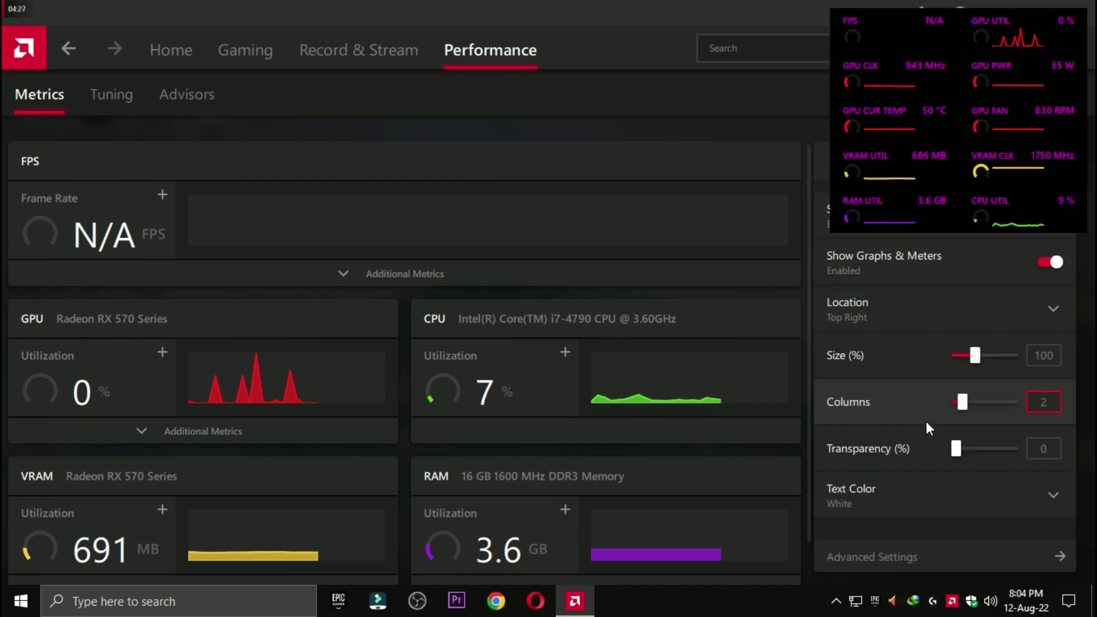
pyautogui.click(1026, 216)
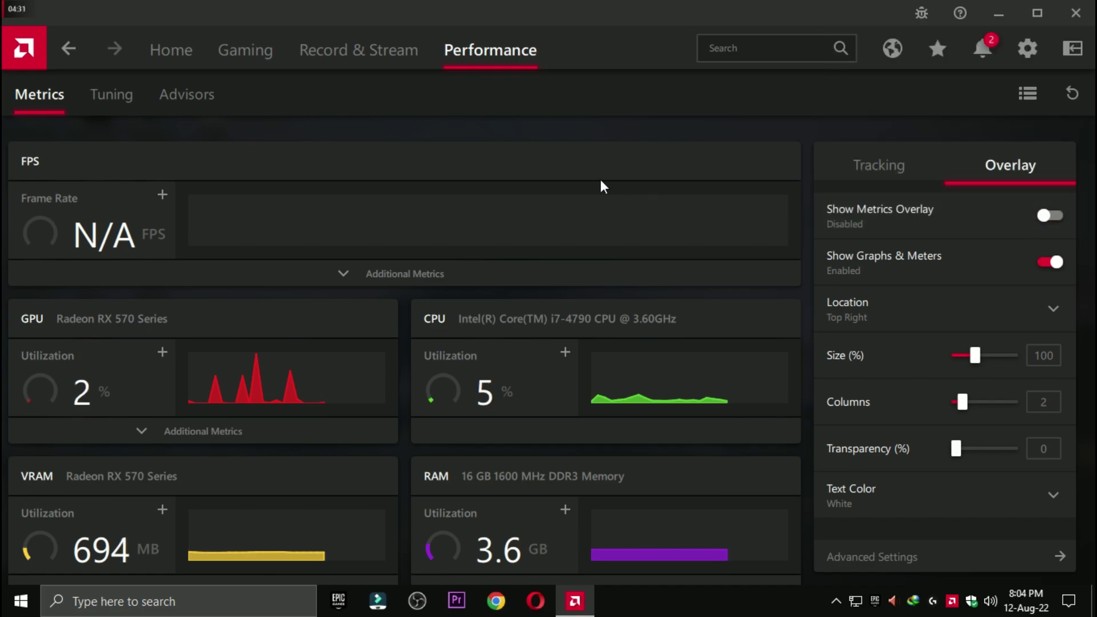
# - Look through the GPU Tuning page and the Record and Live Stream controls of Record & Stream
pyautogui.click(112, 94)
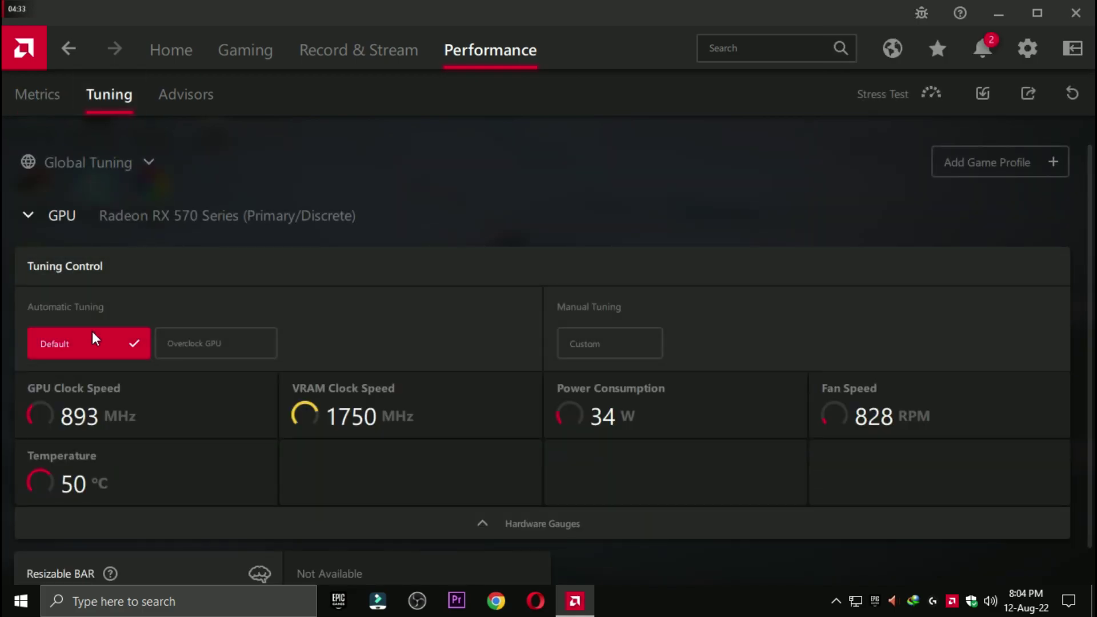
pyautogui.scroll(-1, 103, 408)
pyautogui.scroll(1, 115, 348)
pyautogui.click(380, 61)
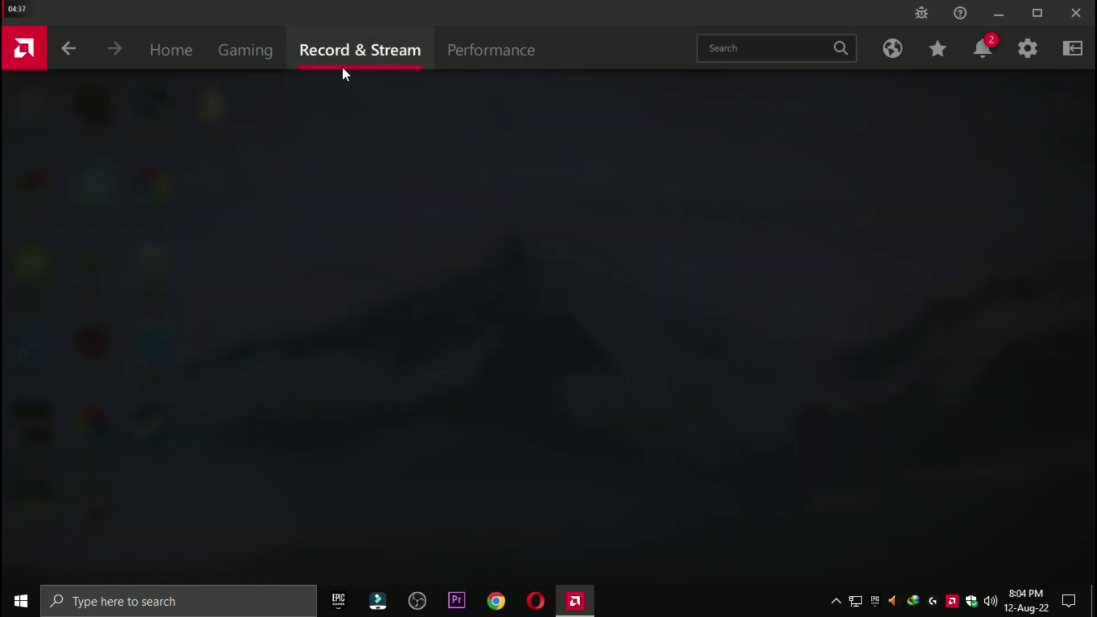
pyautogui.scroll(-2, 128, 469)
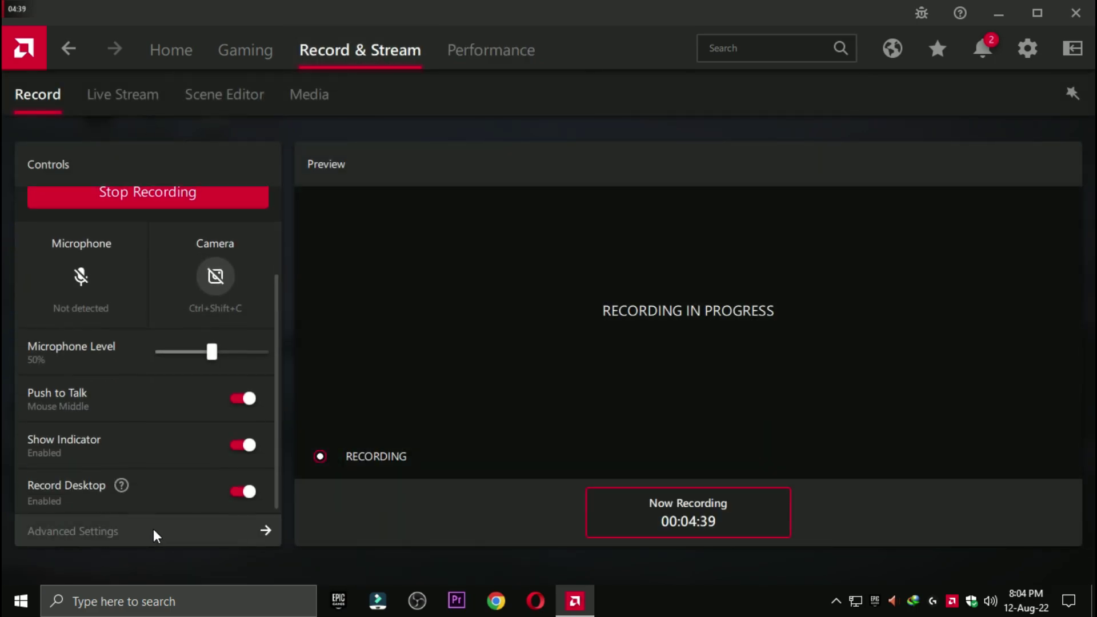
pyautogui.click(130, 86)
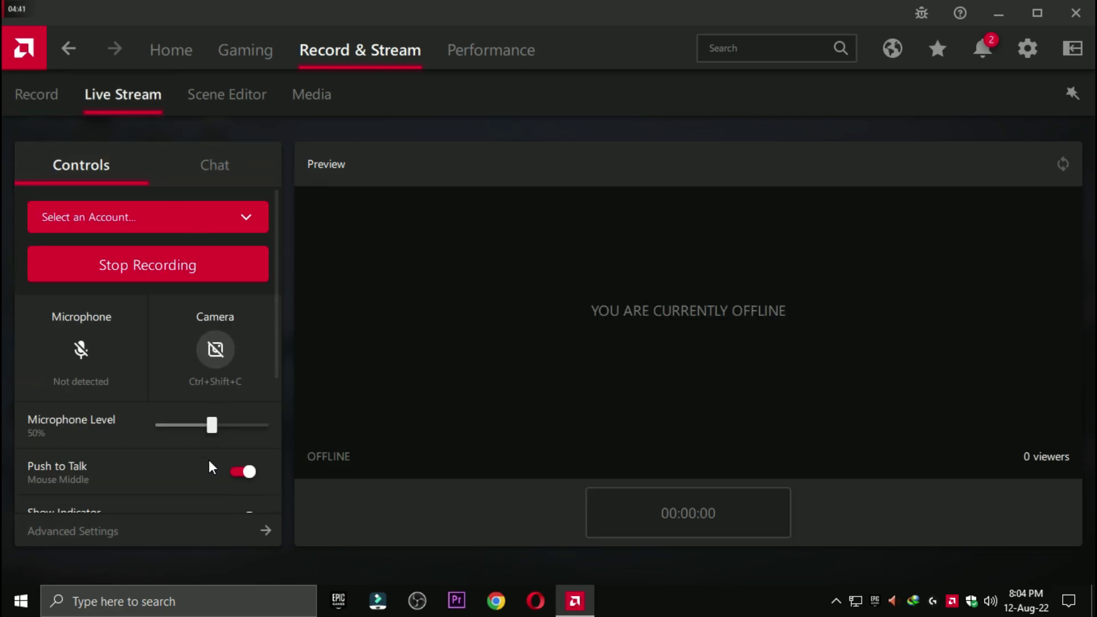
pyautogui.scroll(-4, 210, 429)
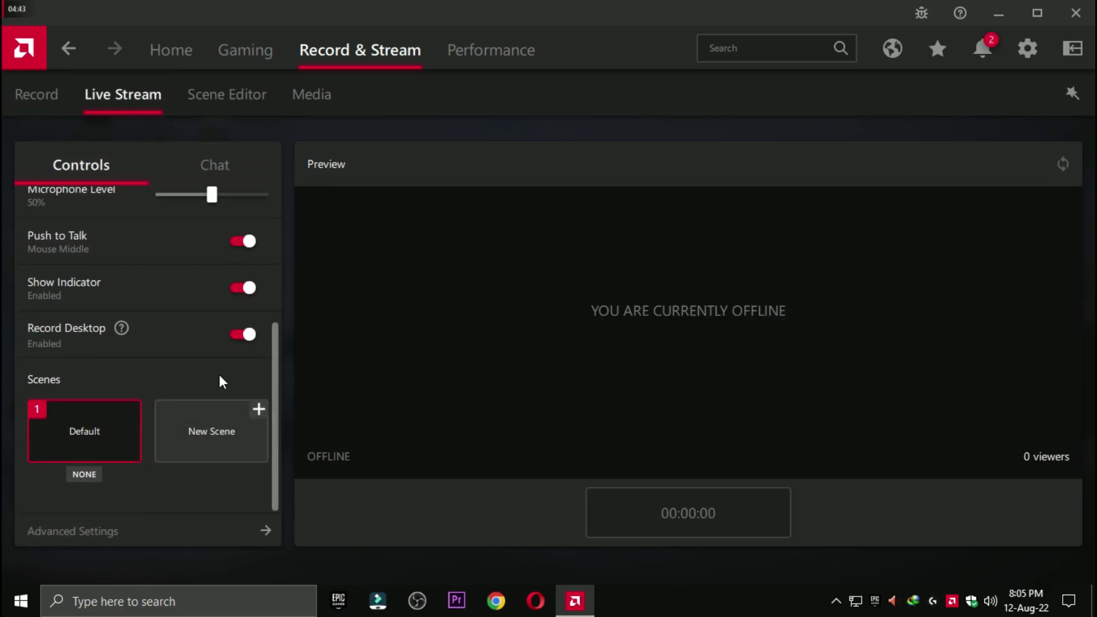
# - Clear all AMD Software notifications and close the program from its Home page
pyautogui.click(189, 52)
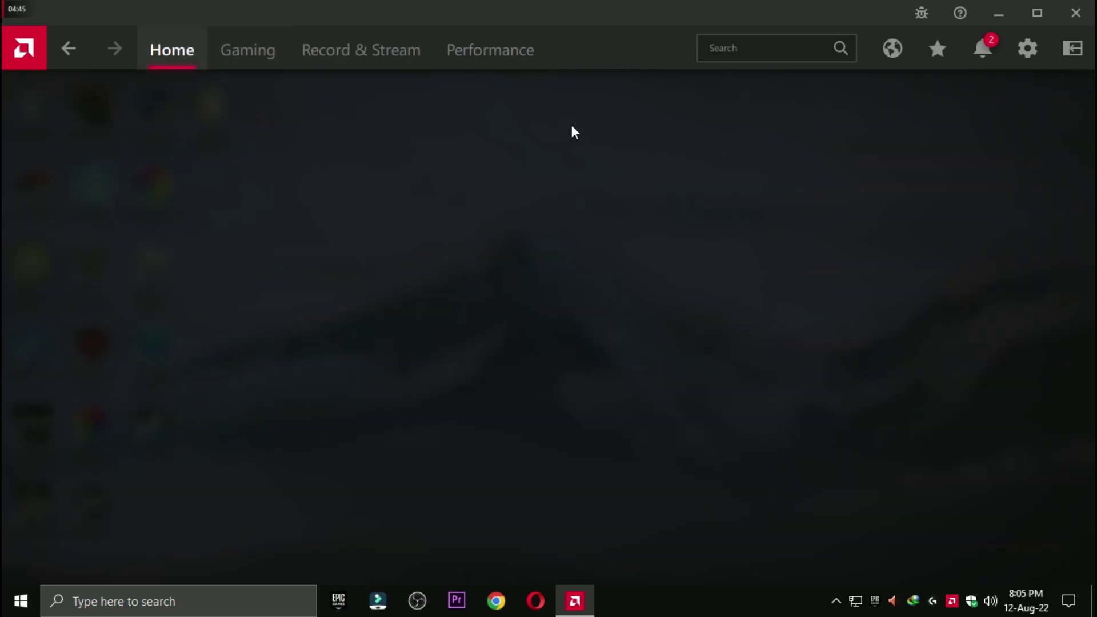
pyautogui.click(982, 48)
pyautogui.click(1033, 120)
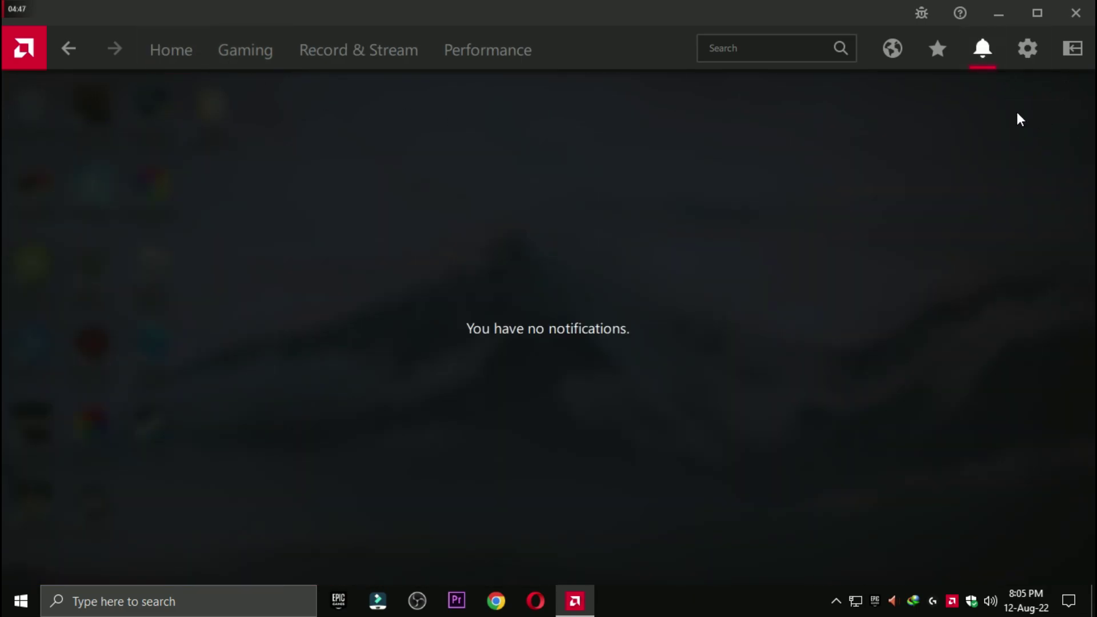
pyautogui.click(155, 50)
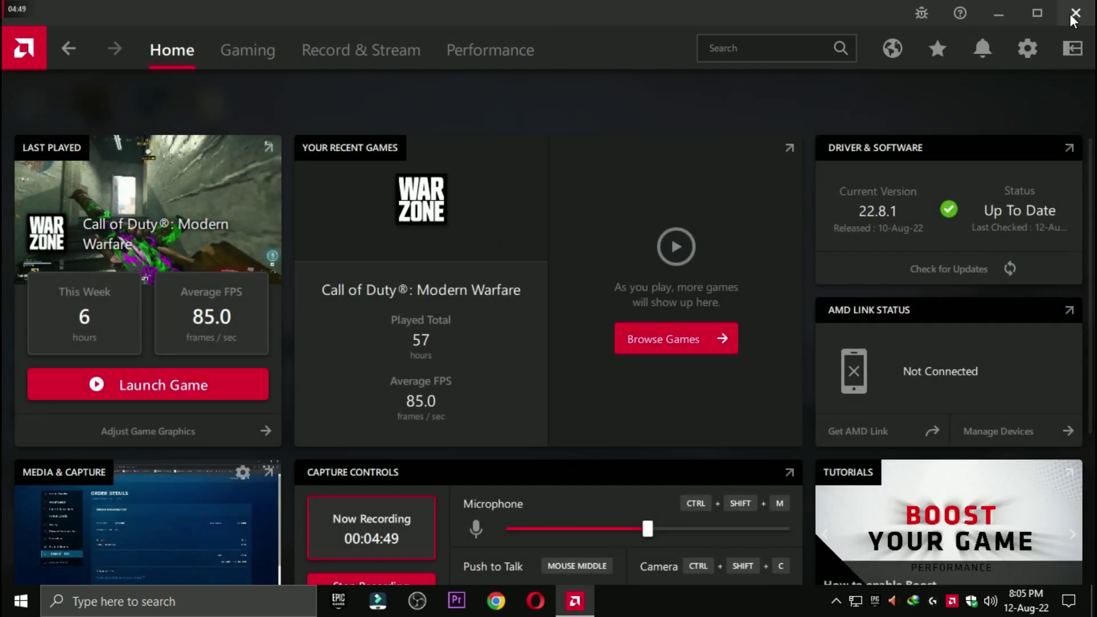
pyautogui.click(1072, 17)
# - Switch to Windows Settings and open the Gaming section's Xbox Game Bar page
pyautogui.click(22, 601)
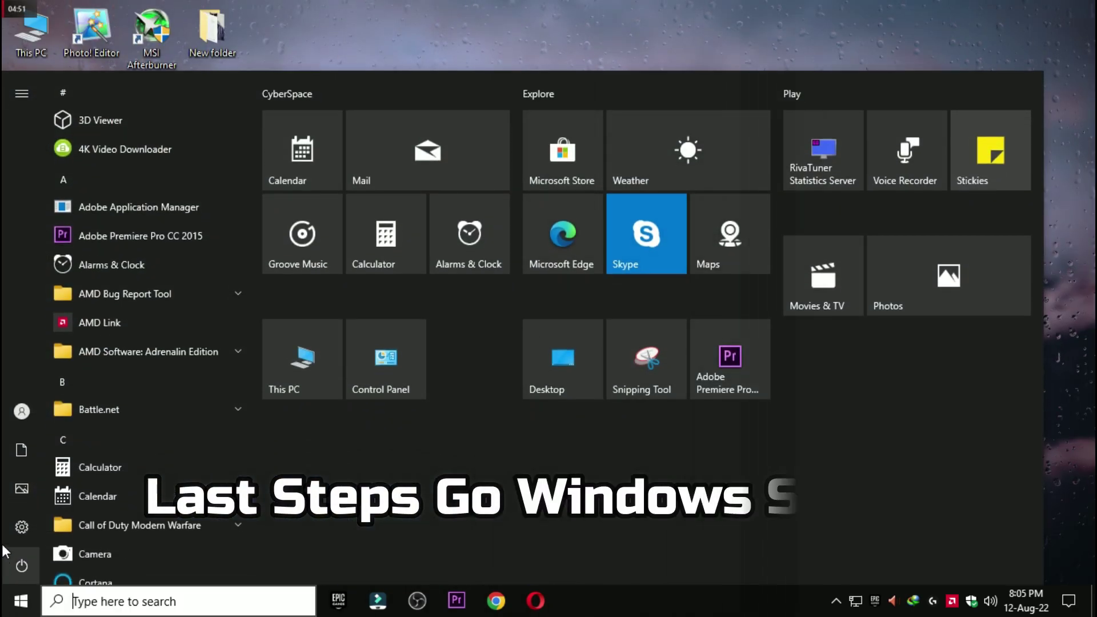
pyautogui.click(90, 527)
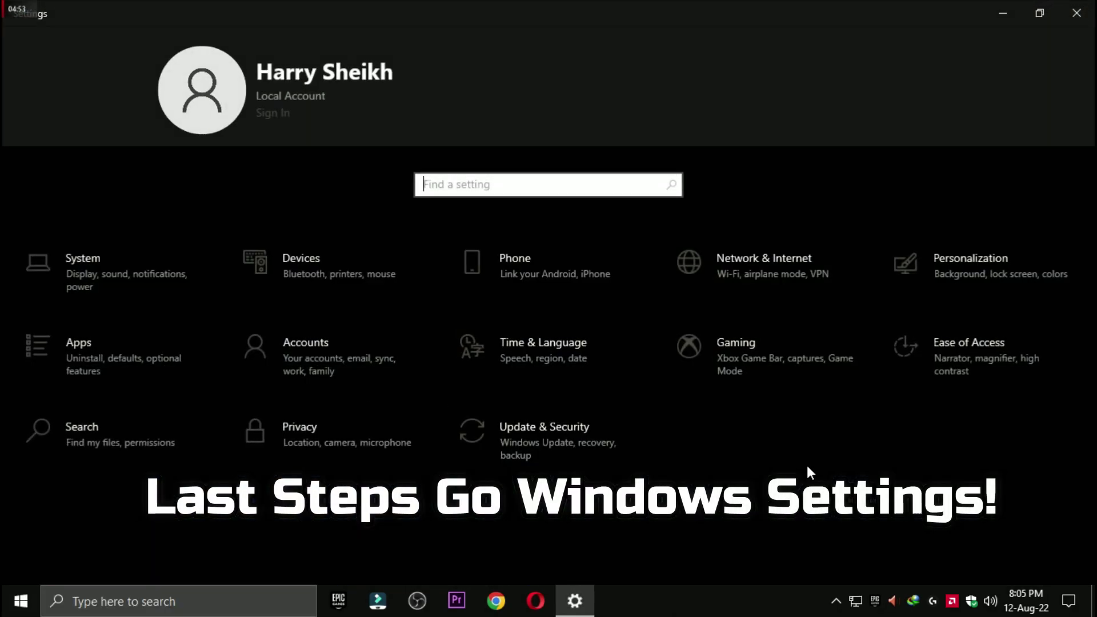
pyautogui.click(753, 375)
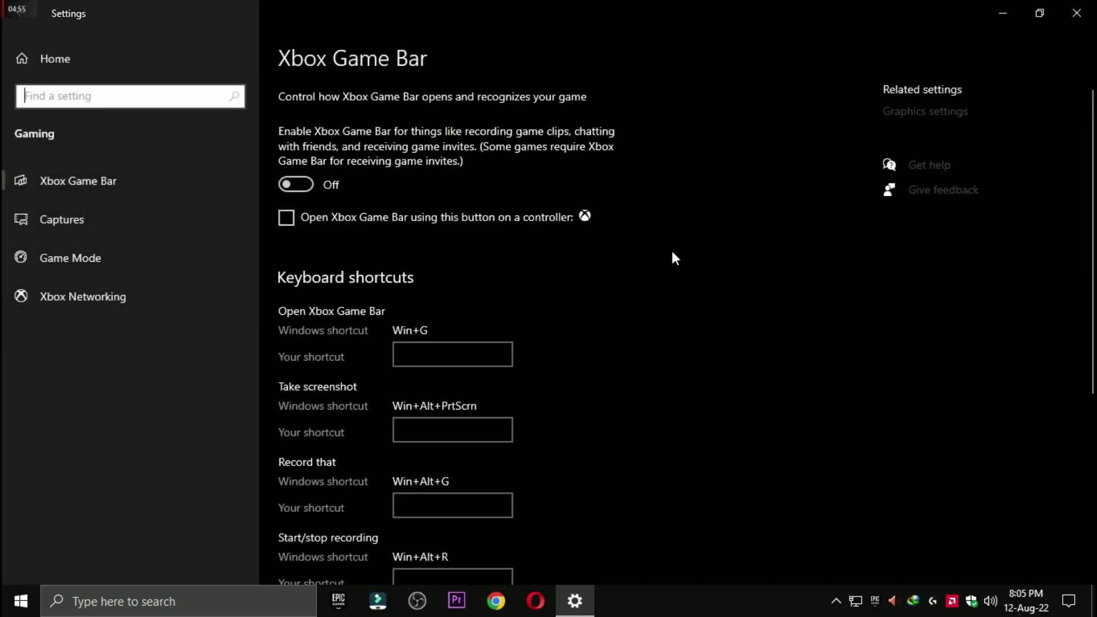
# - Go to the Game Mode page, open its related Graphics settings, and remove Fortnite from the app preference list
pyautogui.click(103, 255)
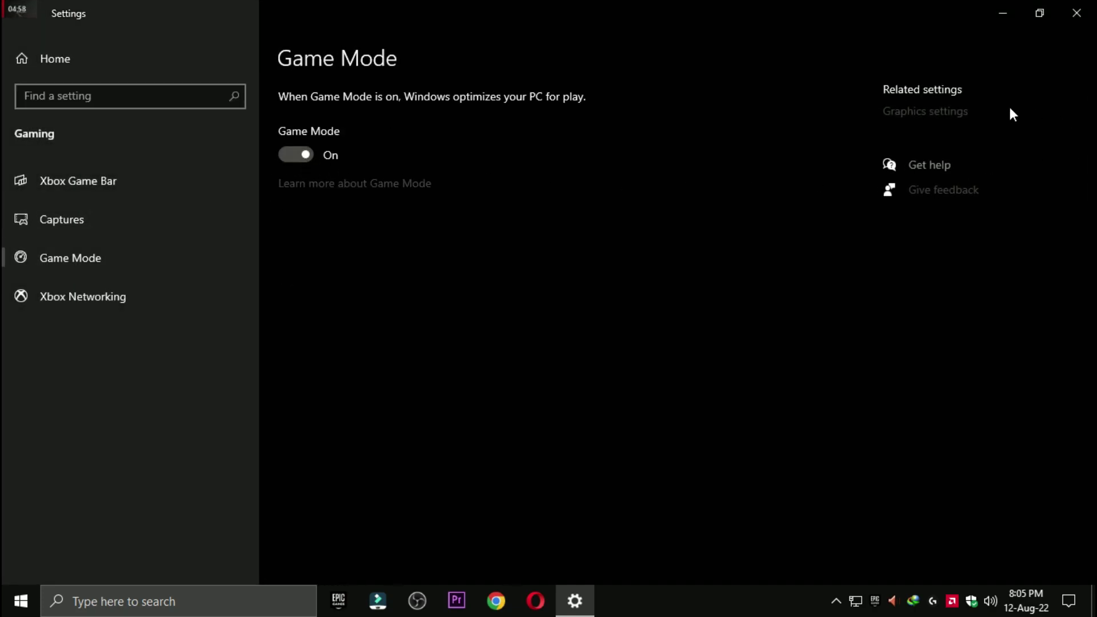
pyautogui.click(946, 113)
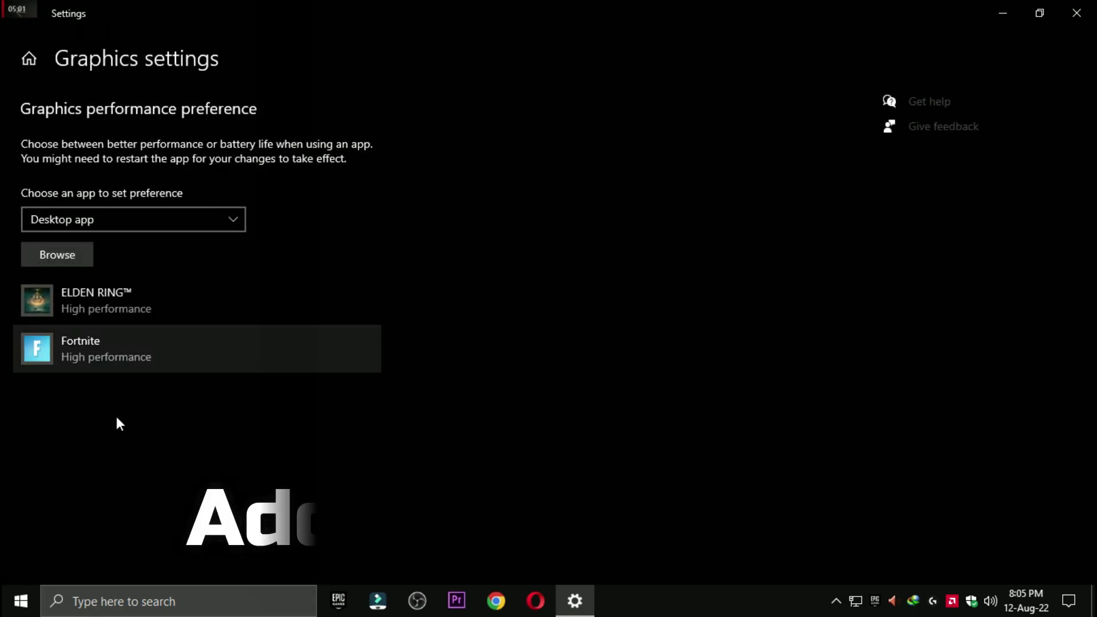
pyautogui.click(75, 351)
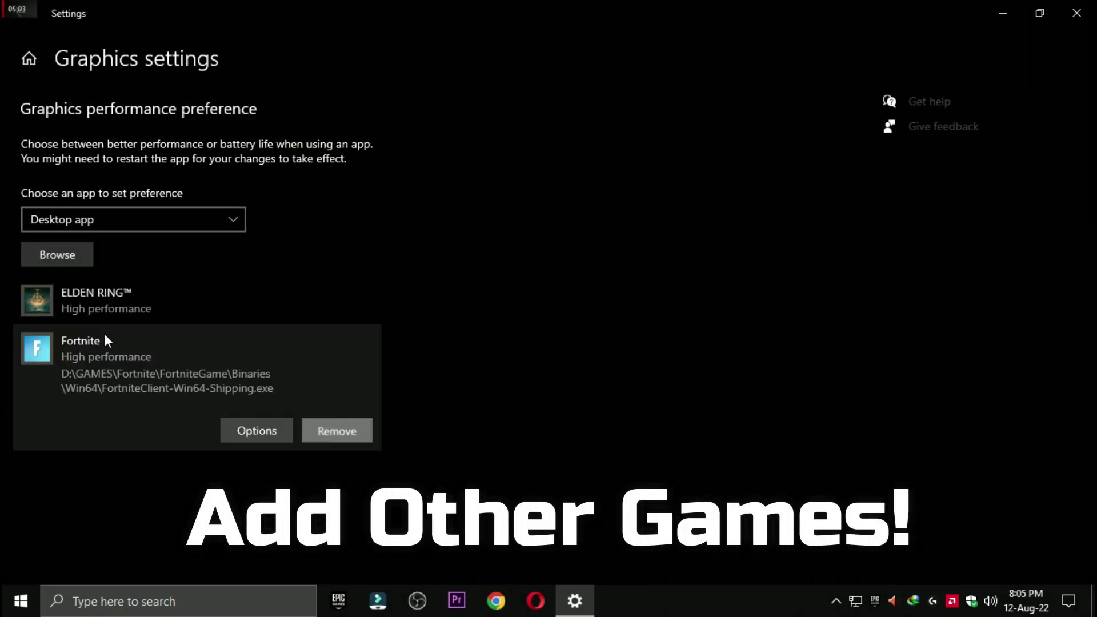
# - Add the desktop app FortniteClient-Win64-Shipping from D:\GAMES\Fortnite\FortniteGame\Binaries\Win64 to the graphics preference list
pyautogui.click(67, 251)
pyautogui.click(75, 274)
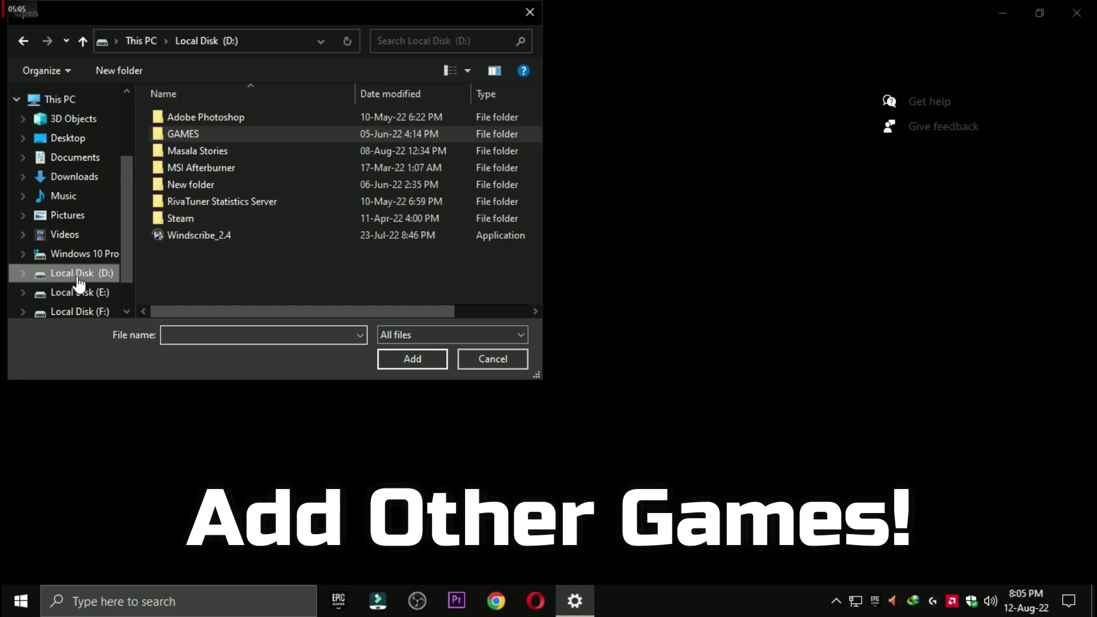
pyautogui.click(192, 136)
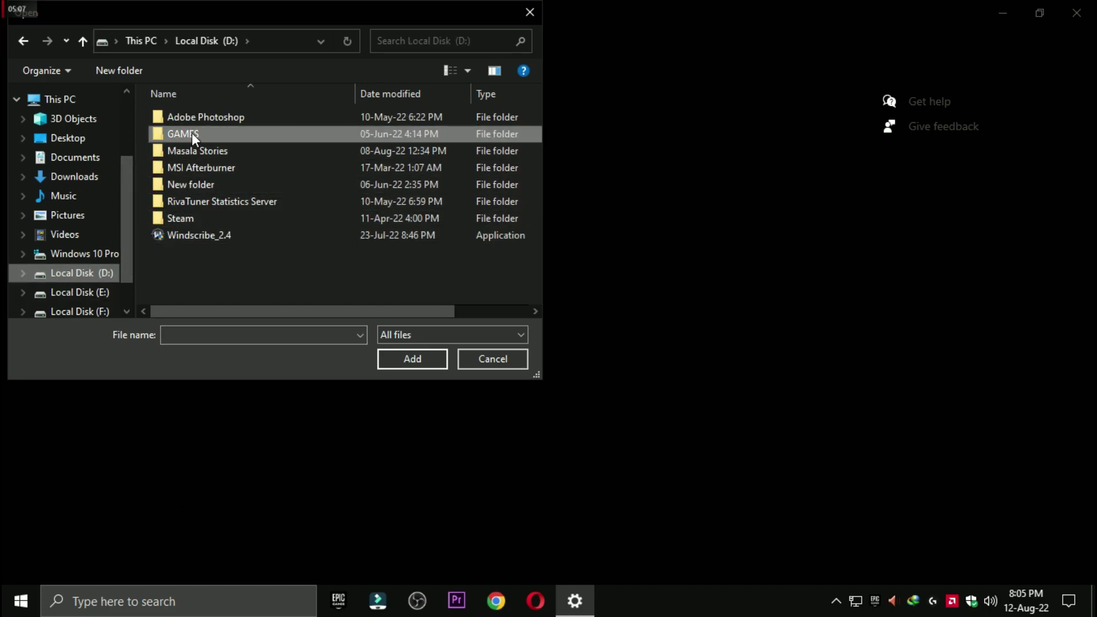
pyautogui.doubleClick(191, 133)
pyautogui.doubleClick(185, 167)
pyautogui.click(187, 166)
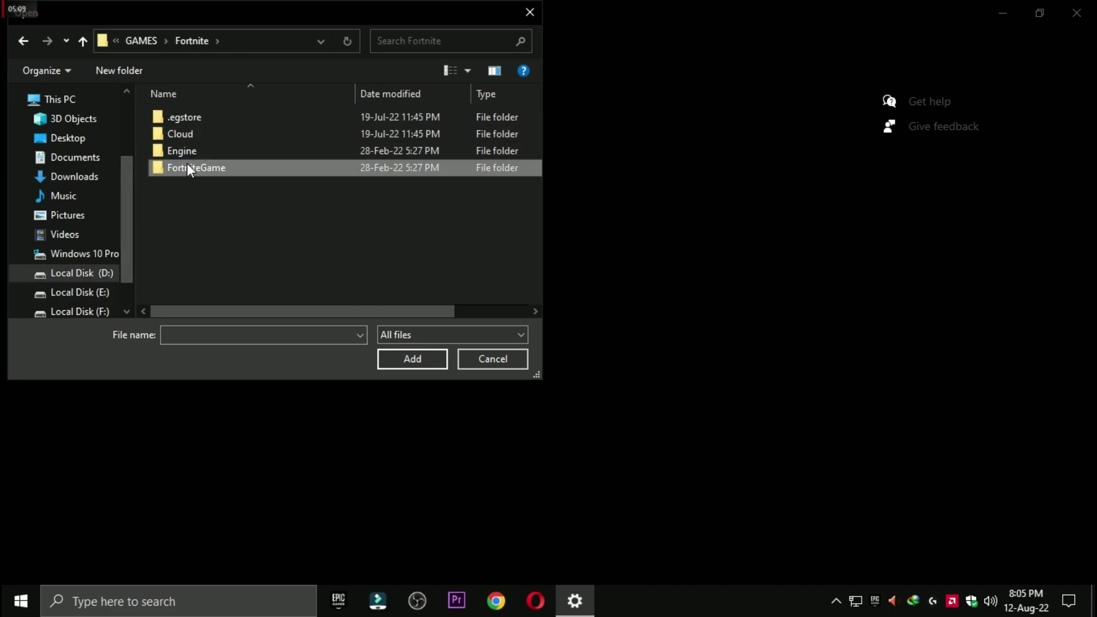
pyautogui.doubleClick(188, 166)
pyautogui.doubleClick(189, 121)
pyautogui.doubleClick(195, 139)
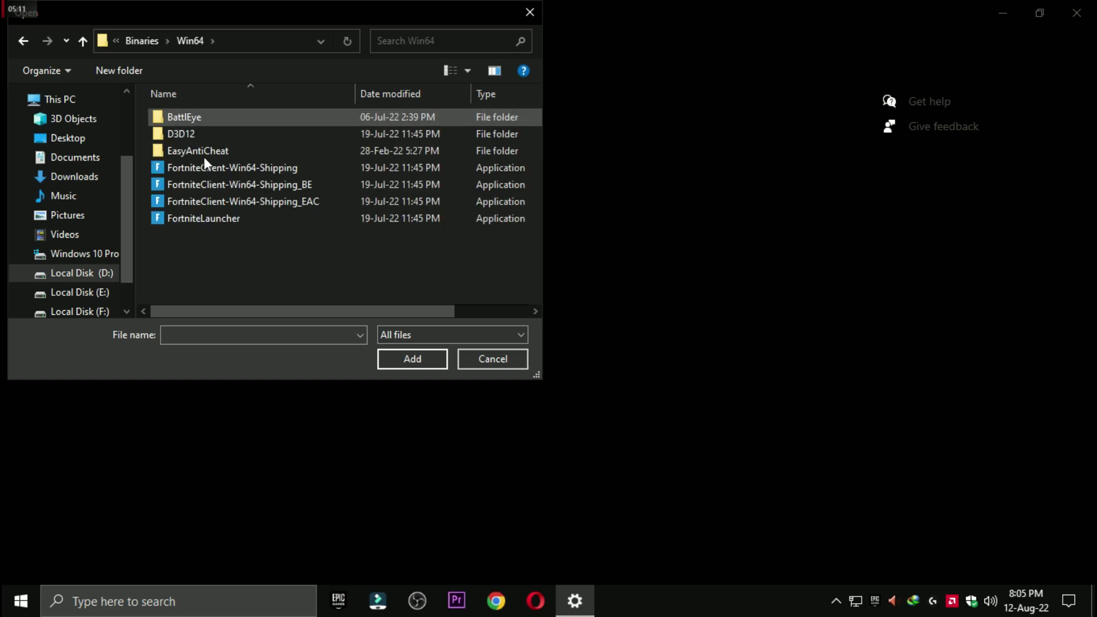
pyautogui.click(221, 171)
pyautogui.moveTo(346, 311); pyautogui.dragTo(422, 313)
pyautogui.click(424, 358)
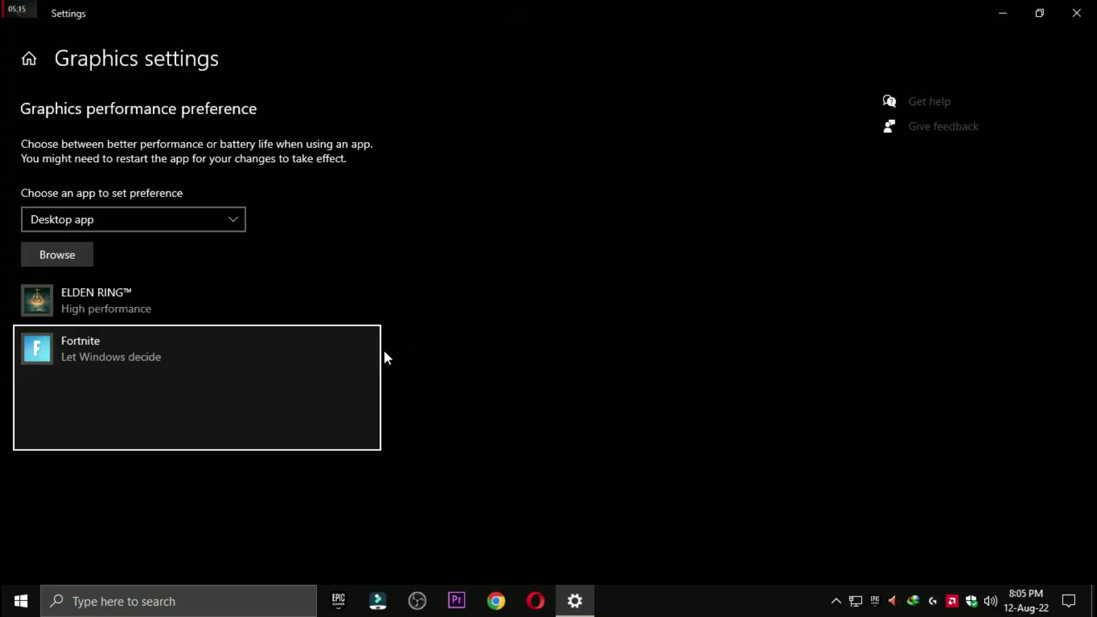
# - Set Fortnite's graphics preference to High performance and save it
pyautogui.click(290, 431)
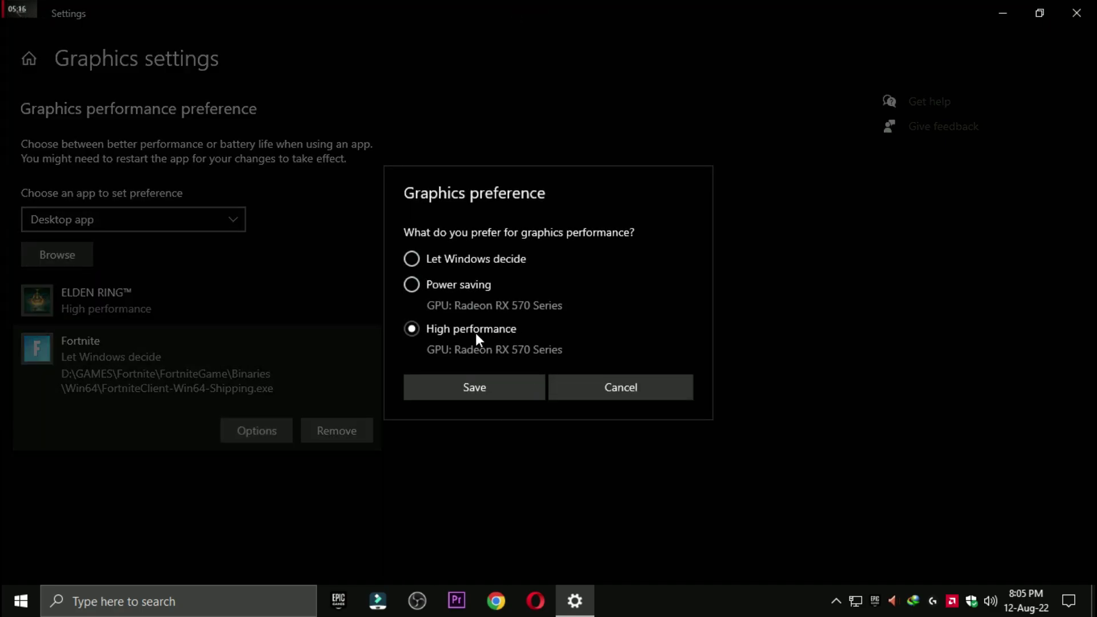
pyautogui.click(519, 399)
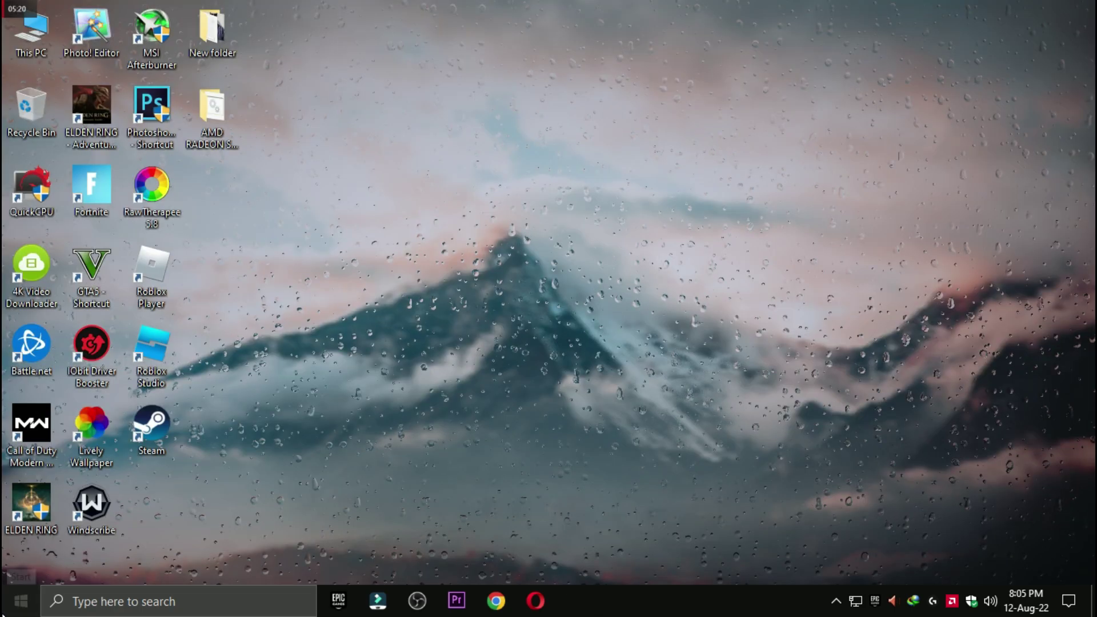
# - Restart the PC using the Windows power options
pyautogui.click(5, 594)
pyautogui.click(22, 565)
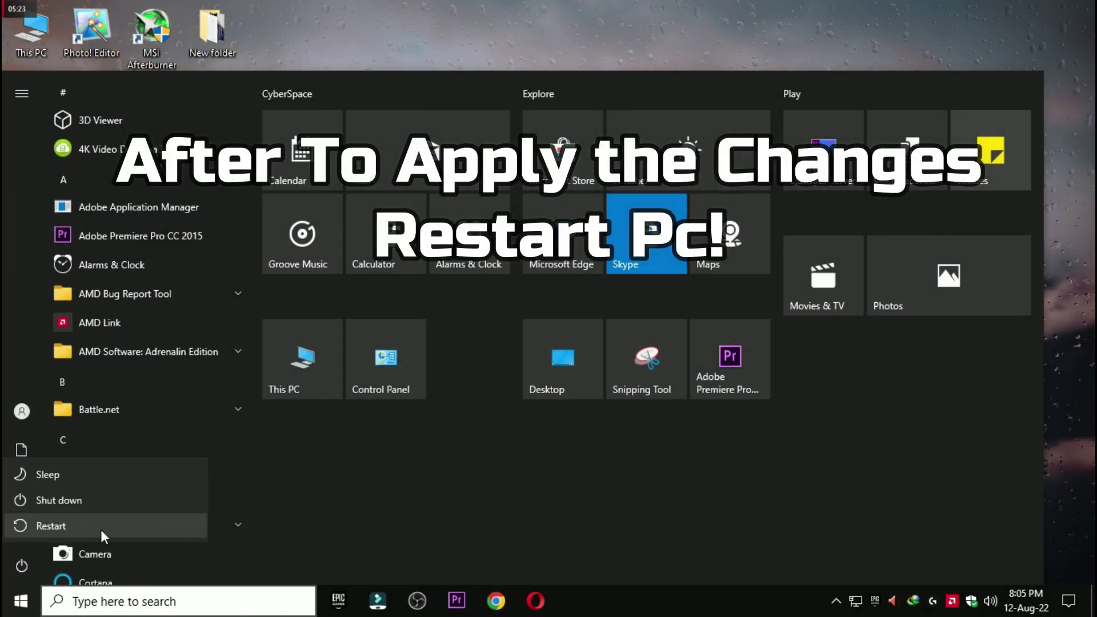